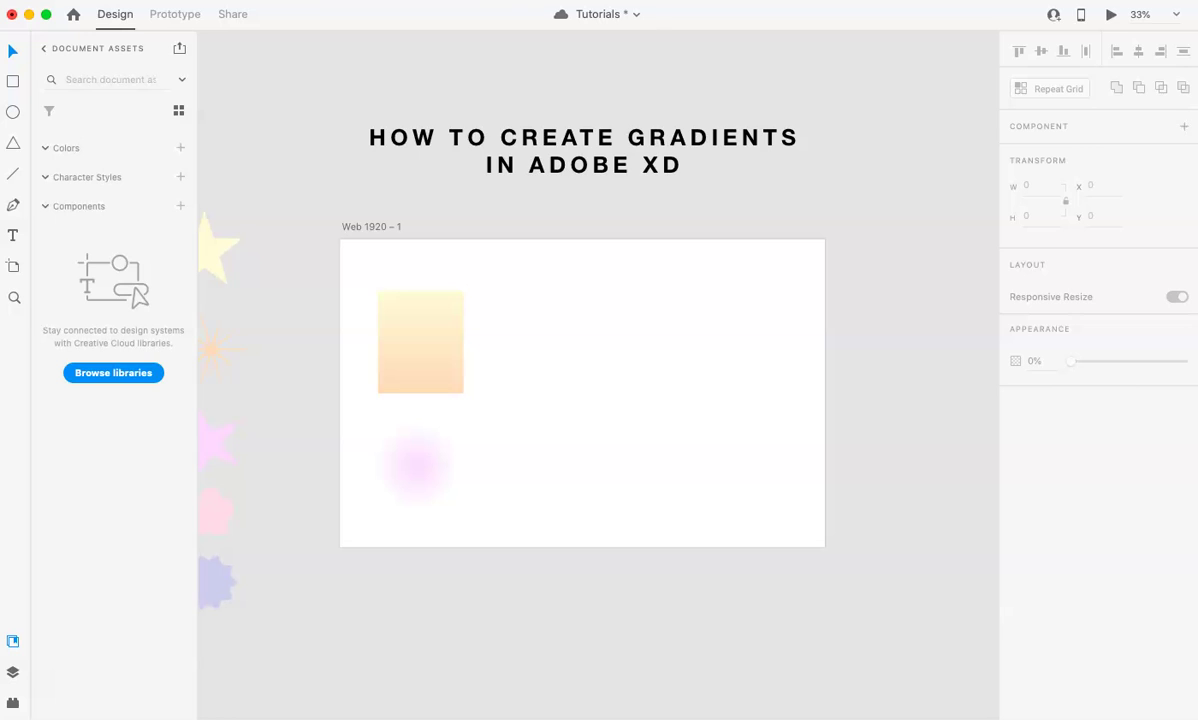
# Save the Tutorials document with Cmd+S
pyautogui.press('super+s')
# Draw a 612 × 362 rectangle on the artboard's right side, beside the orange gradient rectangle
pyautogui.click(13, 81)
pyautogui.moveTo(575, 291); pyautogui.dragTo(748, 394)
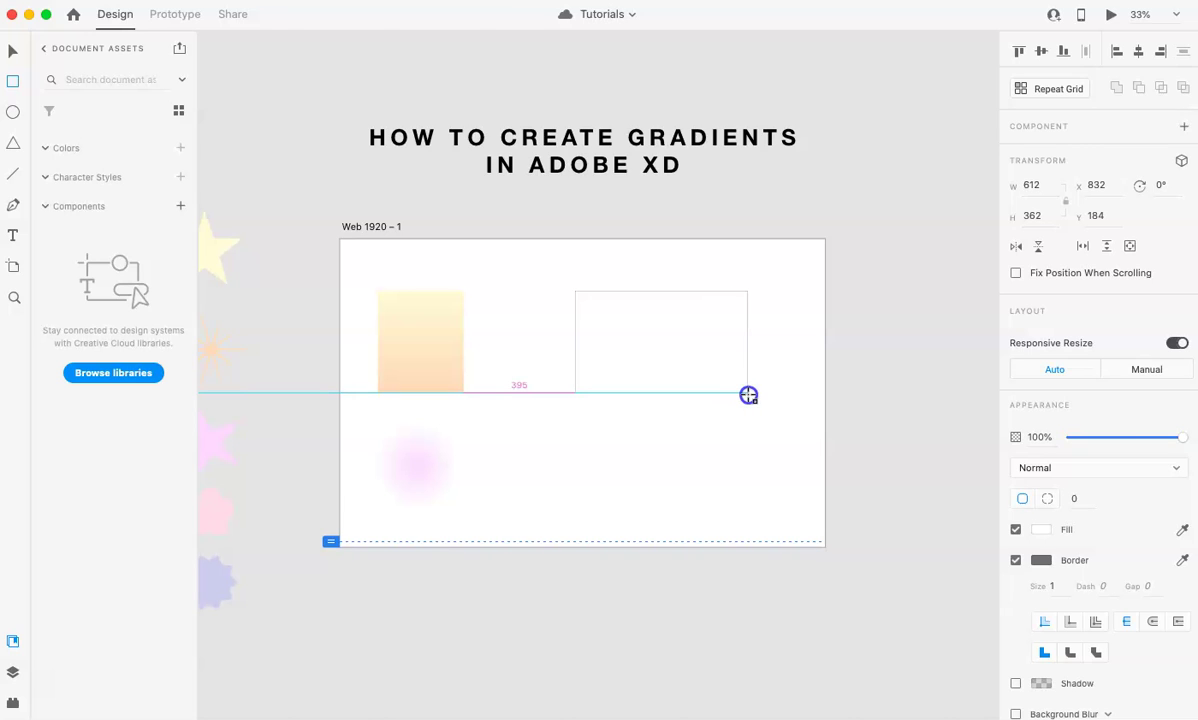
pyautogui.moveTo(748, 394); pyautogui.dragTo(748, 394)
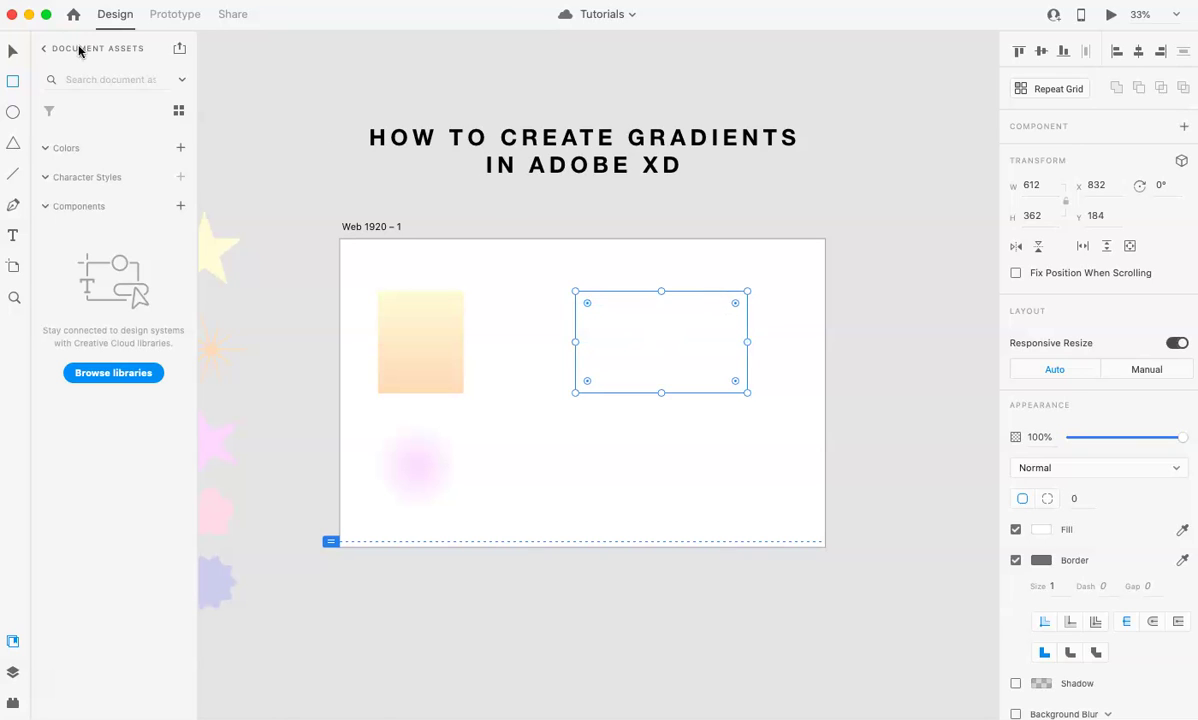
# Switch the new rectangle's solid white fill to a white-to-gray linear gradient
pyautogui.click(13, 51)
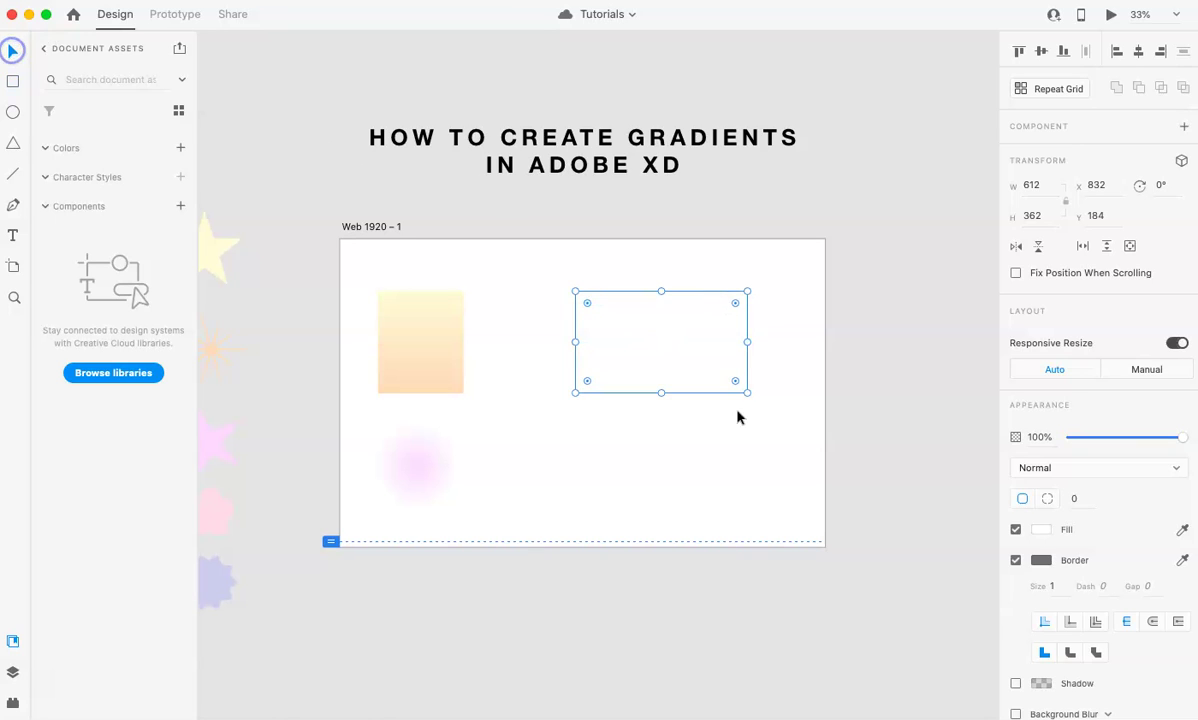
pyautogui.click(1041, 531)
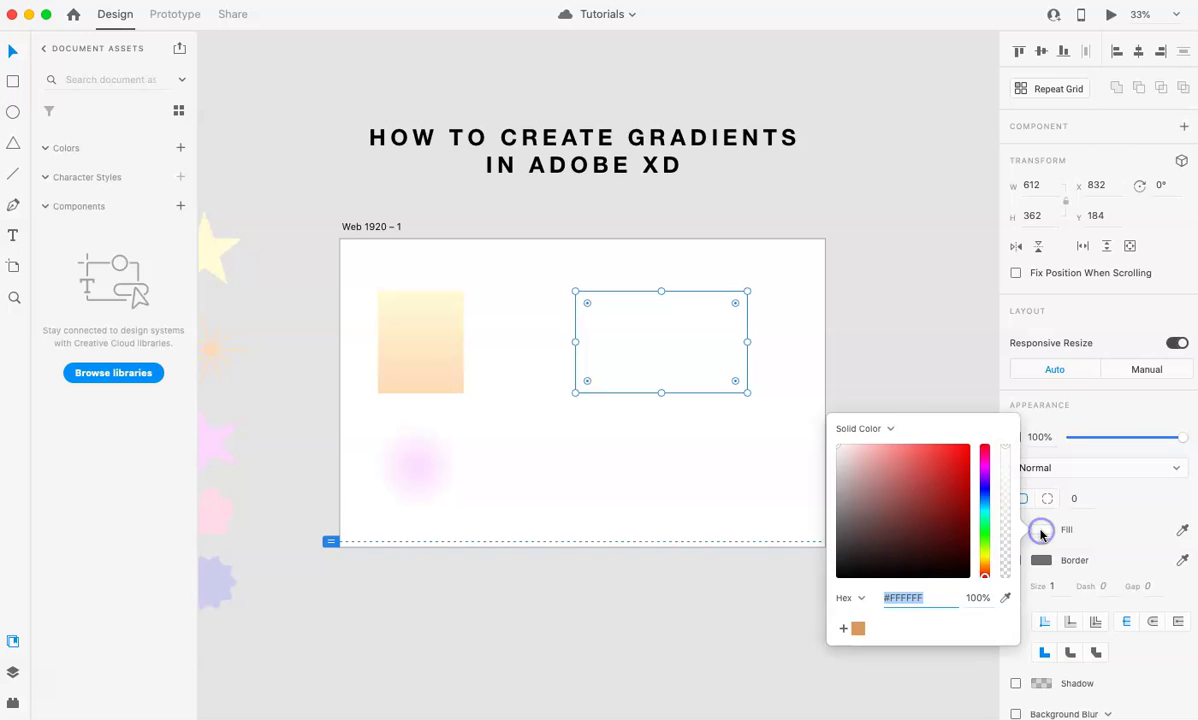
pyautogui.click(890, 430)
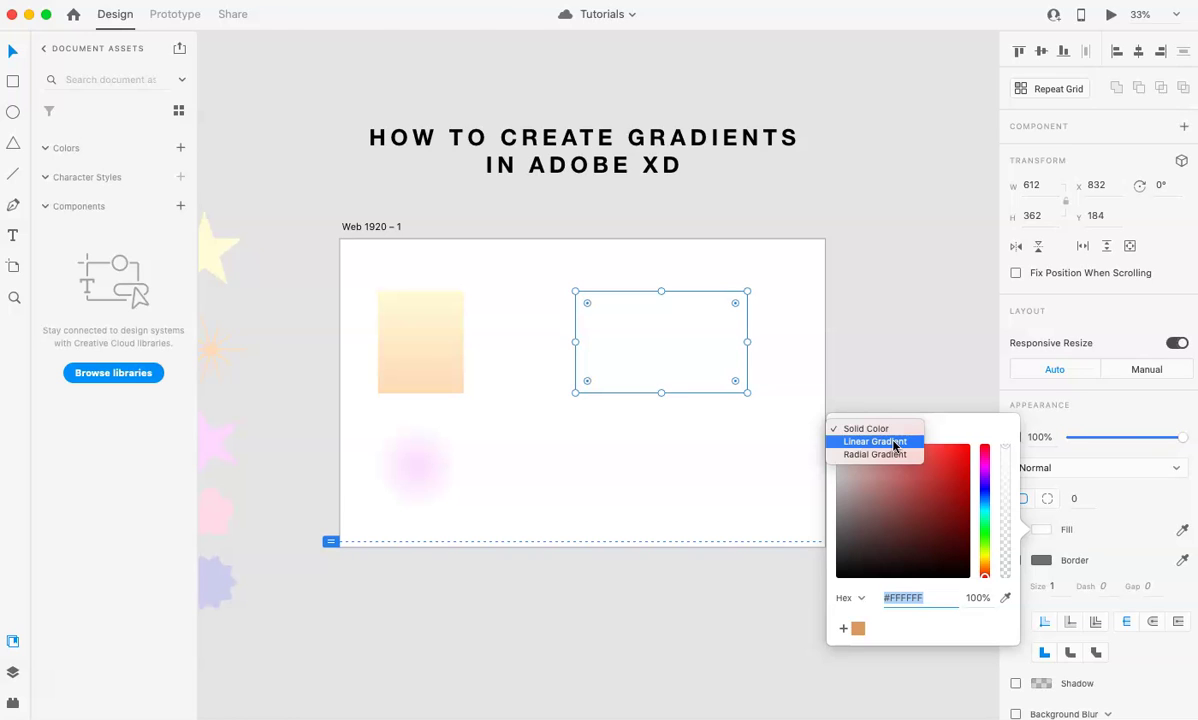
pyautogui.click(893, 442)
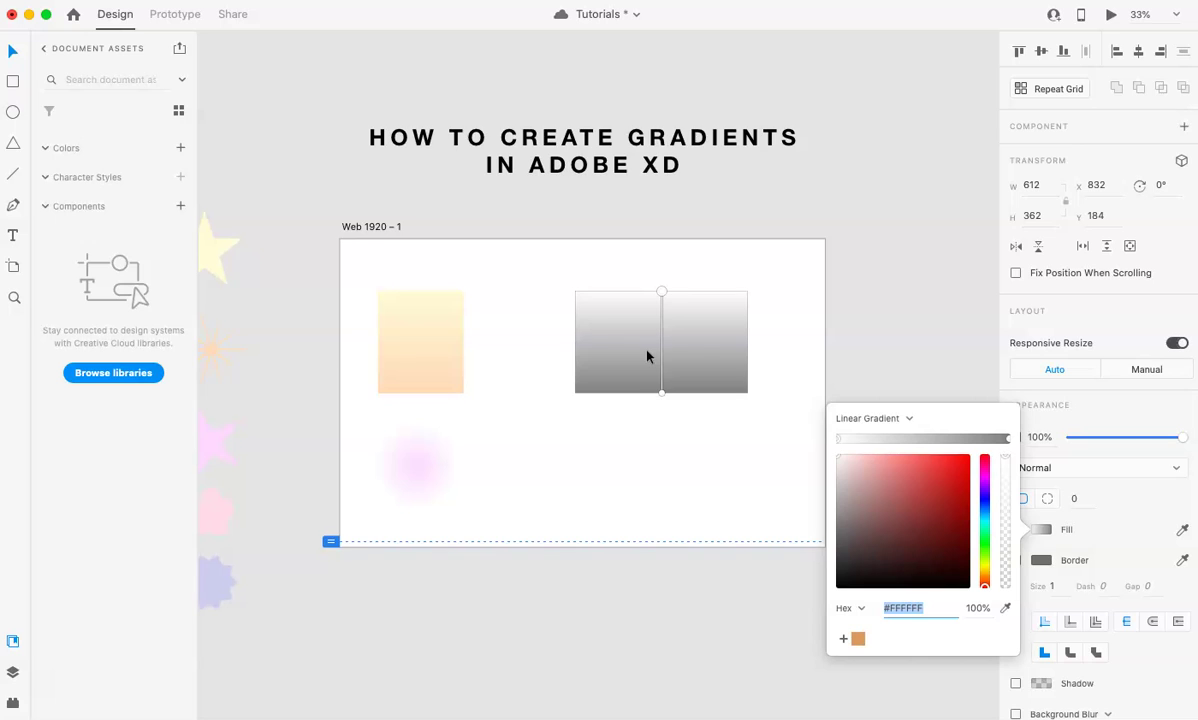
# Set the gradient's first stop to the pink flower's colour (#FFDBE9)
pyautogui.scroll(1, 646, 356)
pyautogui.scroll(1, 646, 356)
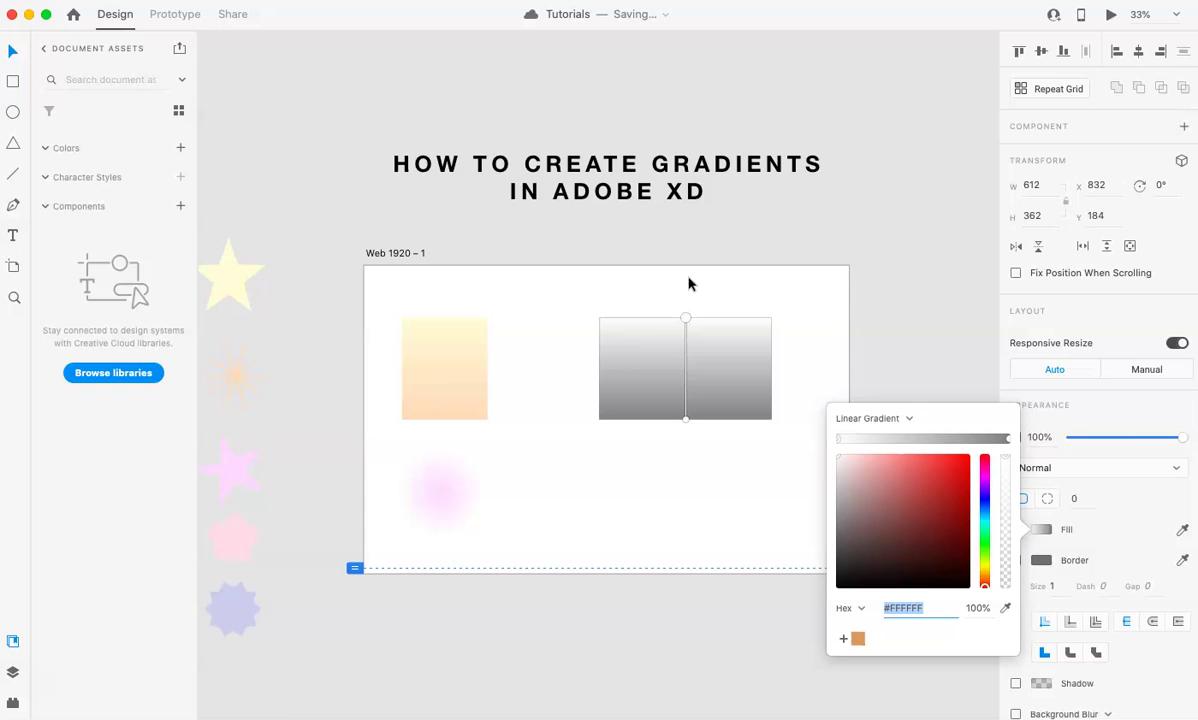
pyautogui.click(840, 442)
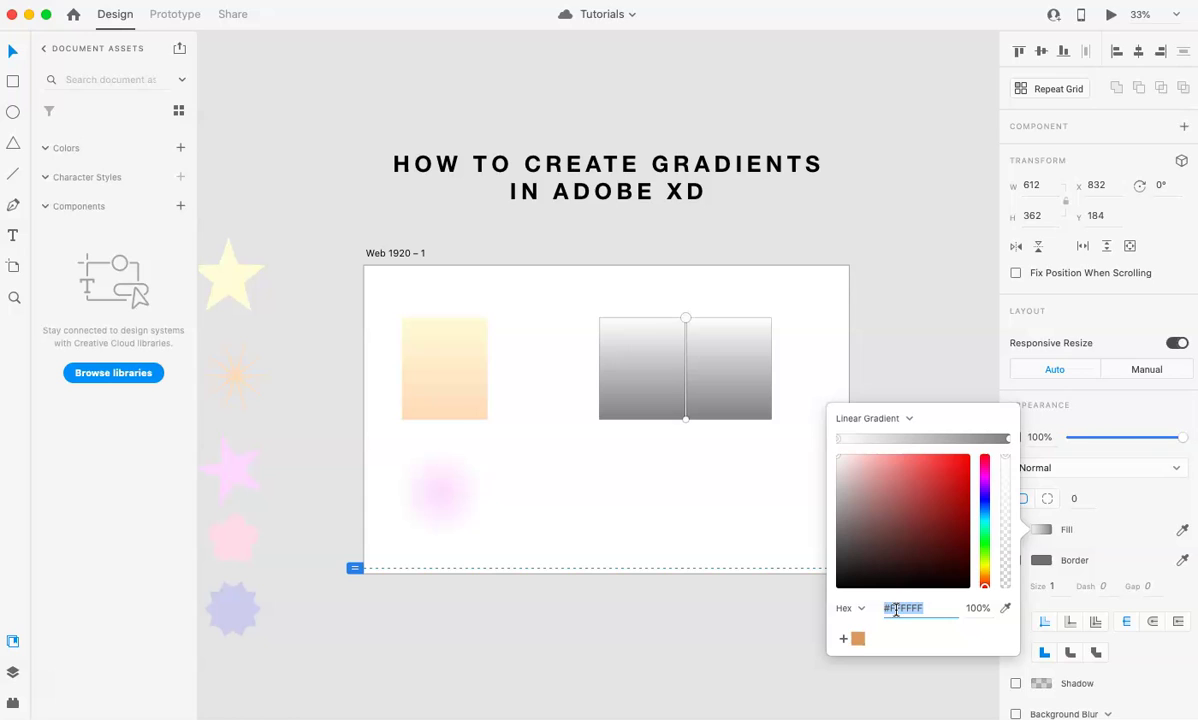
pyautogui.click(851, 608)
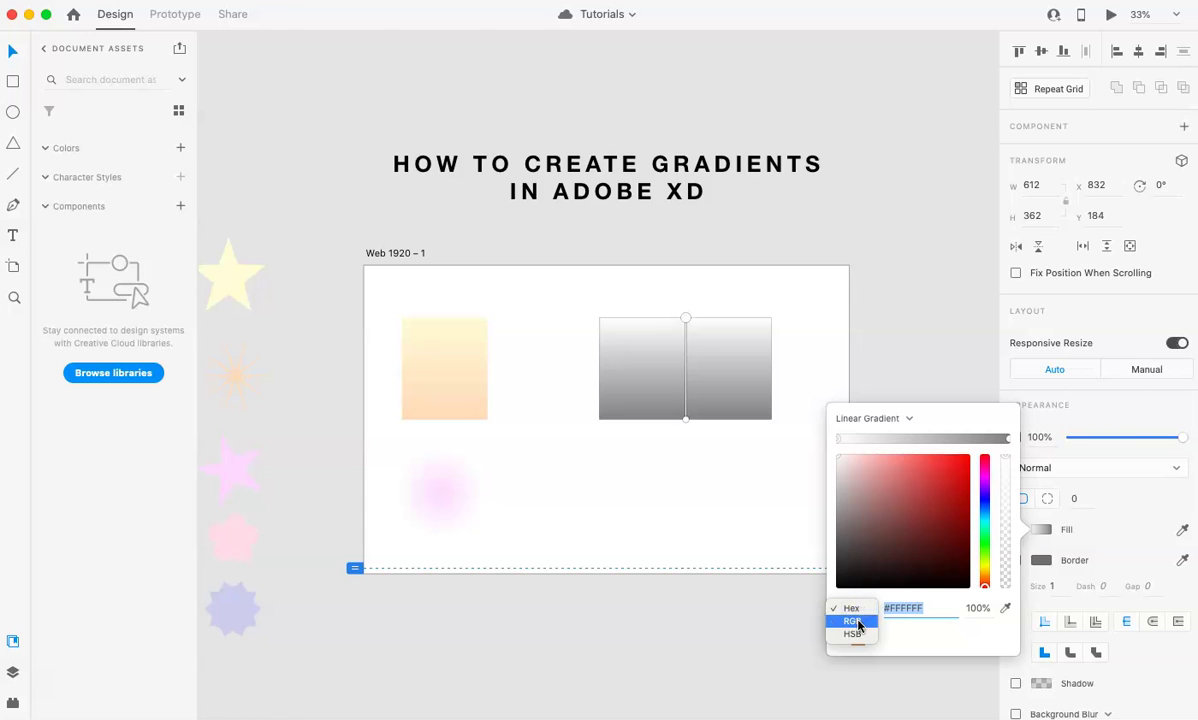
pyautogui.click(875, 598)
pyautogui.click(921, 478)
pyautogui.moveTo(921, 478); pyautogui.dragTo(882, 451)
pyautogui.click(1006, 609)
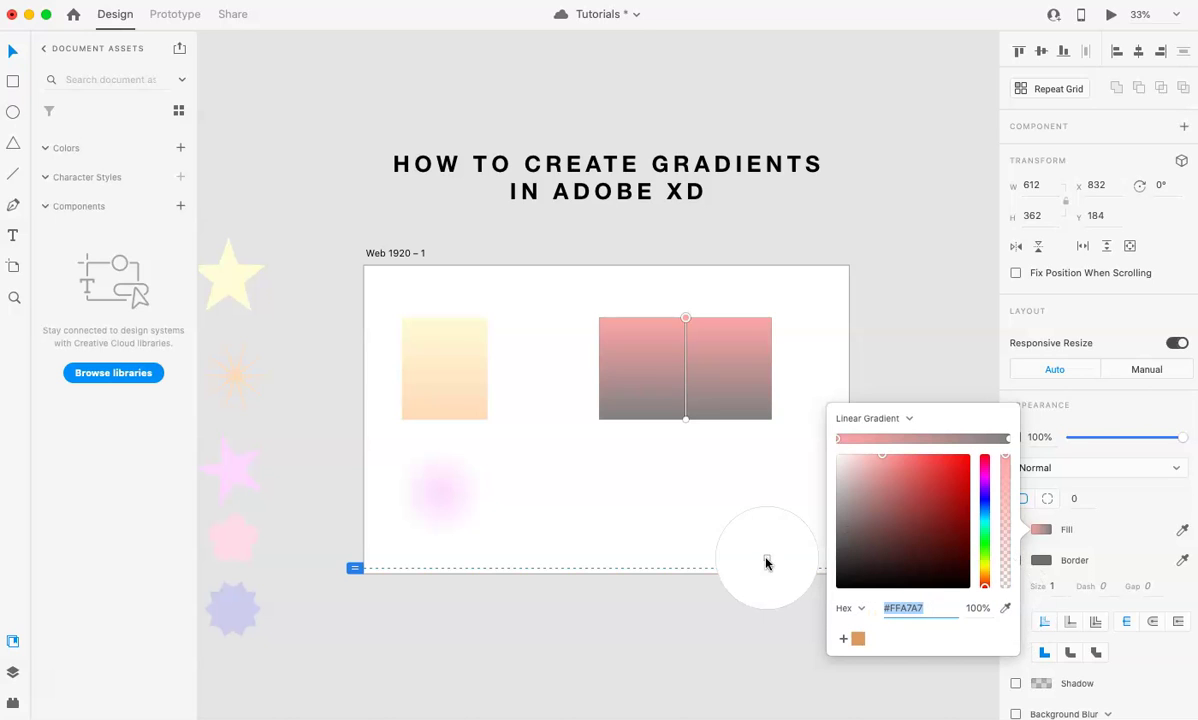
pyautogui.click(227, 540)
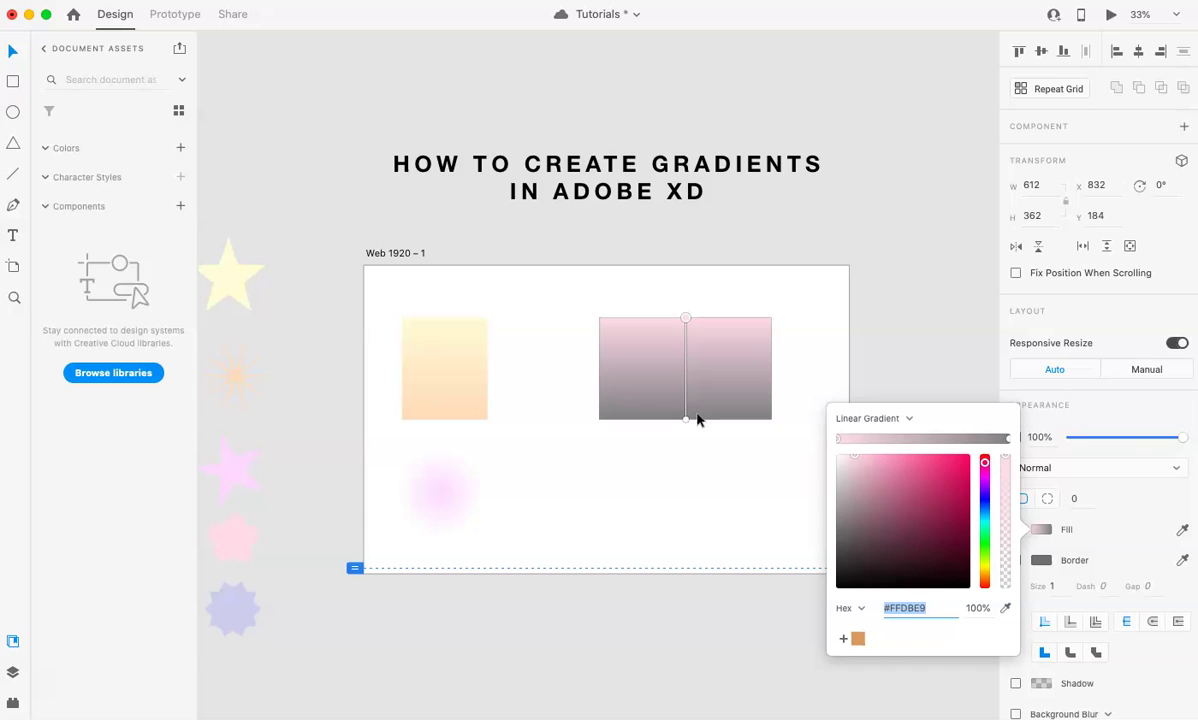
# Set the end stop to the lavender star's colour and add a middle stop from the pink star
pyautogui.click(1009, 440)
pyautogui.click(1005, 608)
pyautogui.click(233, 608)
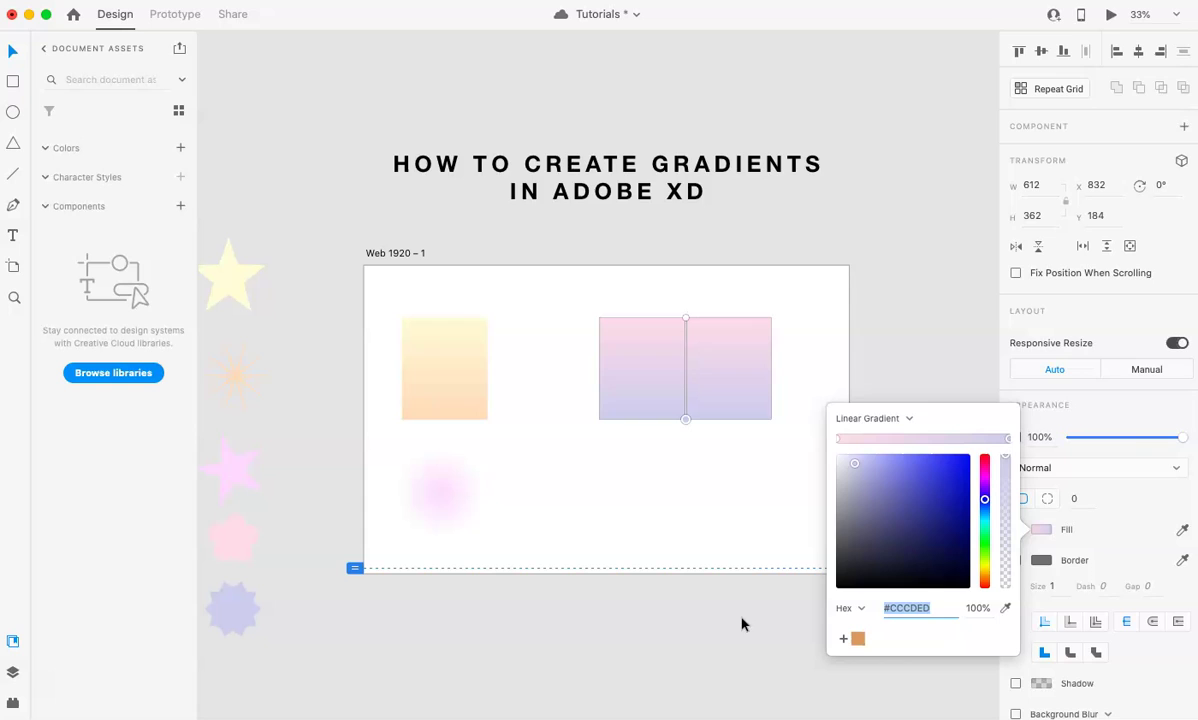
pyautogui.click(920, 439)
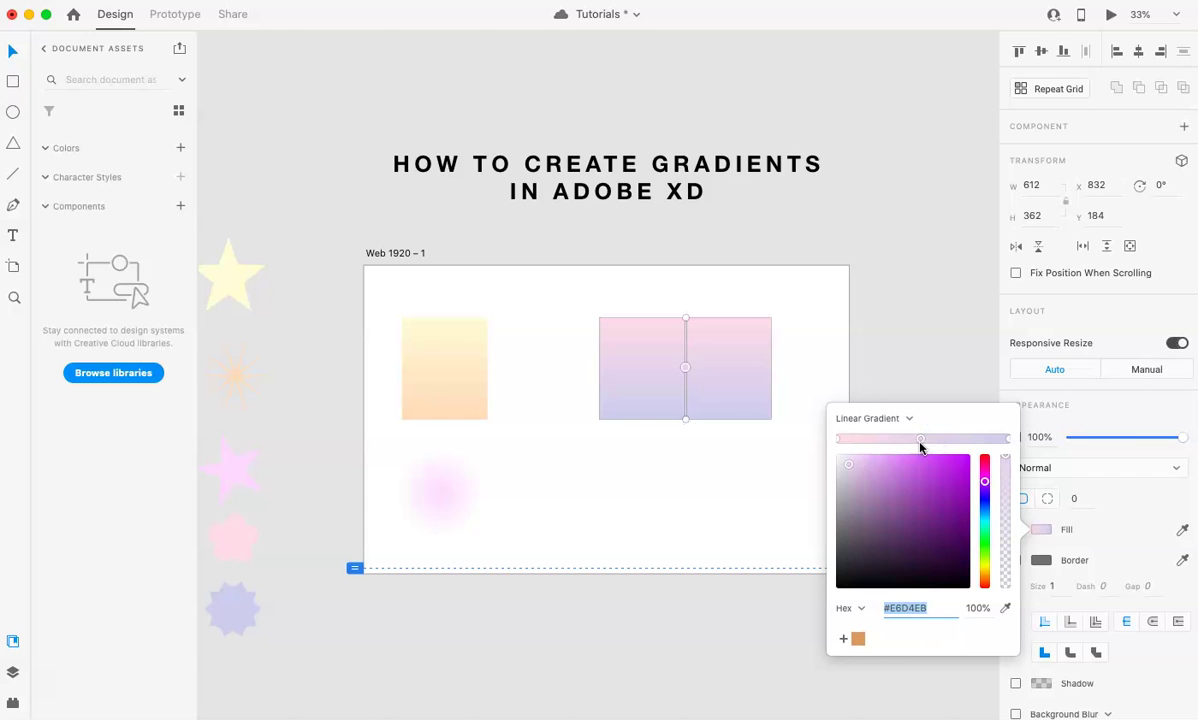
pyautogui.click(1005, 608)
pyautogui.click(227, 462)
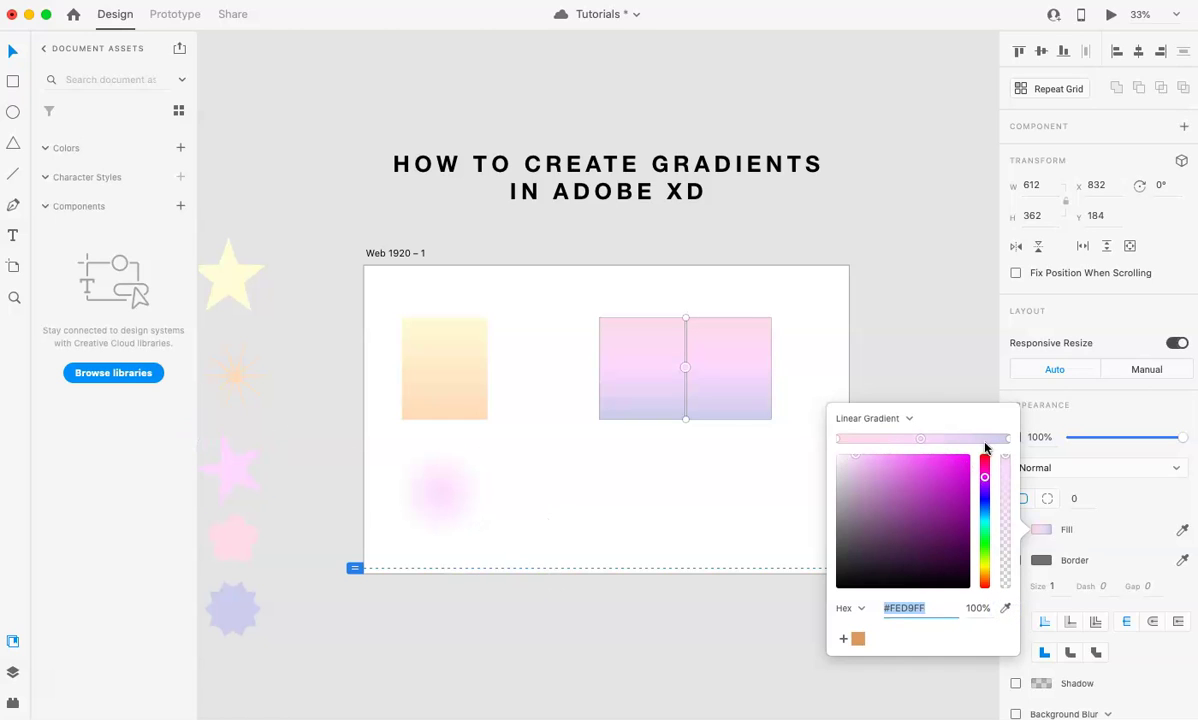
pyautogui.moveTo(922, 440)
pyautogui.mouseDown()
pyautogui.moveTo(952, 438)
pyautogui.moveTo(862, 442)
pyautogui.moveTo(772, 405)
pyautogui.moveTo(795, 400)
pyautogui.moveTo(918, 445)
pyautogui.mouseUp()
# Angle the pink-to-lavender gradient from the rectangle's top-left corner to its bottom-right corner
pyautogui.moveTo(685, 318); pyautogui.dragTo(636, 321)
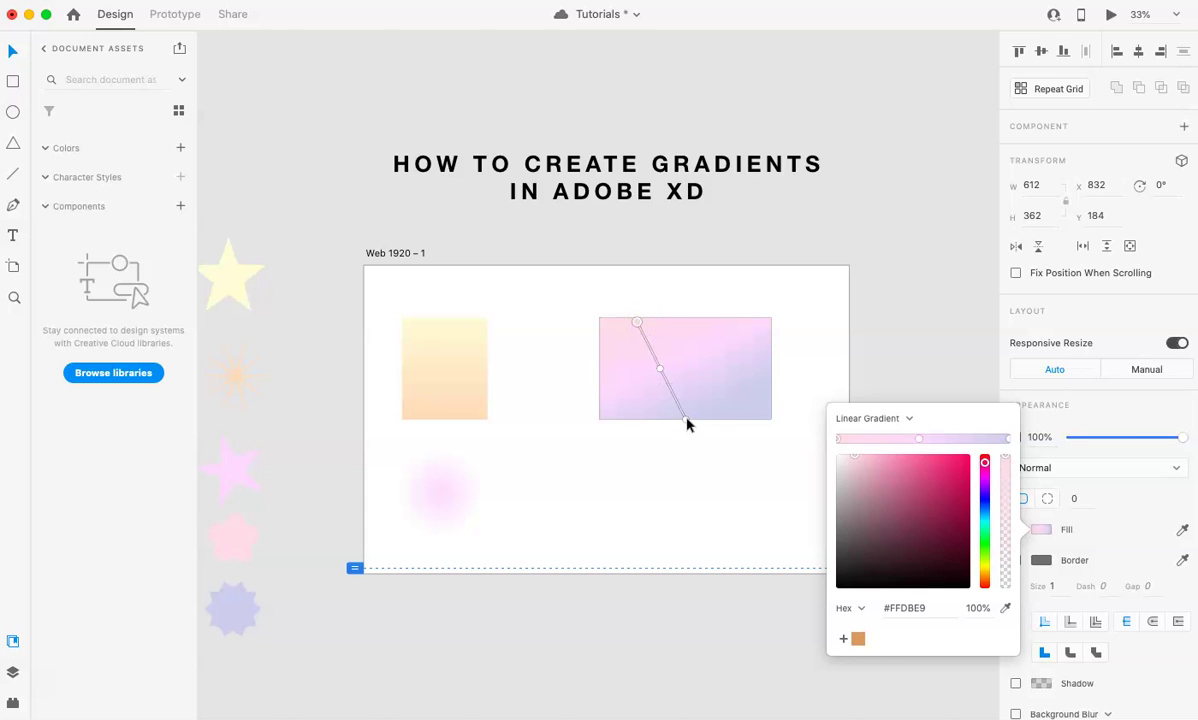
pyautogui.moveTo(686, 420); pyautogui.dragTo(770, 372)
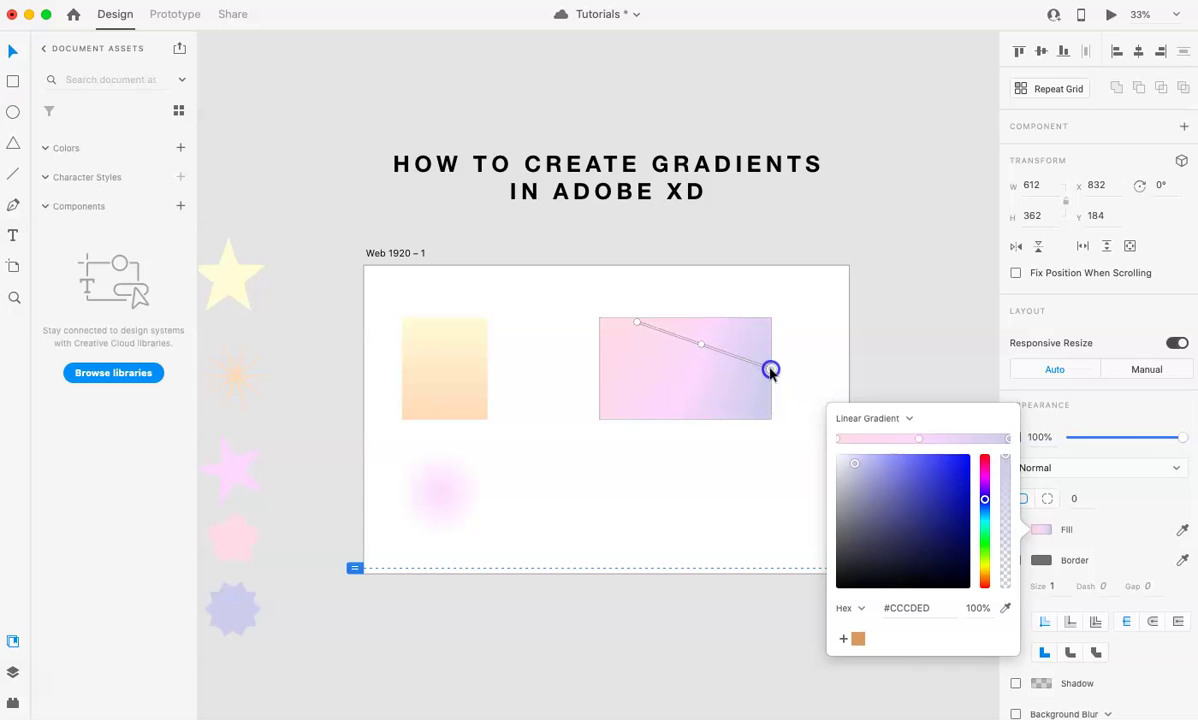
pyautogui.moveTo(637, 323); pyautogui.dragTo(596, 365)
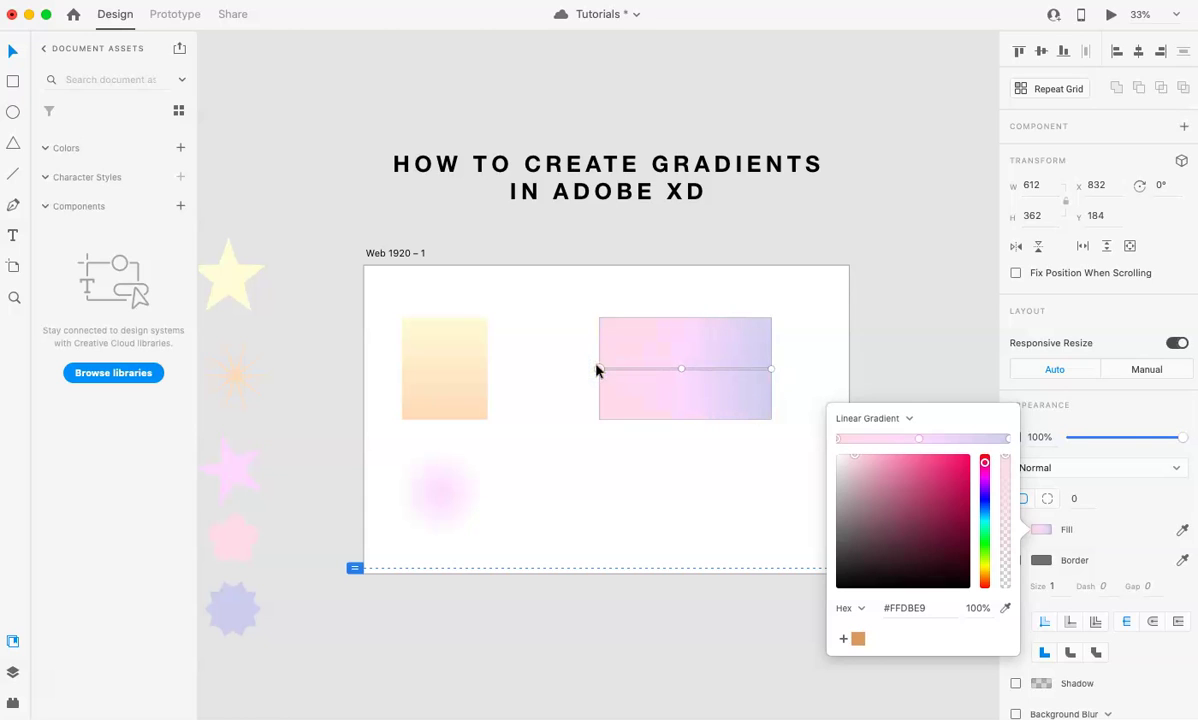
pyautogui.moveTo(601, 370)
pyautogui.mouseDown()
pyautogui.moveTo(604, 358)
pyautogui.moveTo(596, 368)
pyautogui.mouseUp()
pyautogui.moveTo(599, 370)
pyautogui.mouseDown()
pyautogui.moveTo(449, 369)
pyautogui.moveTo(687, 377)
pyautogui.moveTo(722, 366)
pyautogui.moveTo(597, 372)
pyautogui.moveTo(719, 318)
pyautogui.moveTo(687, 318)
pyautogui.moveTo(666, 372)
pyautogui.moveTo(599, 369)
pyautogui.mouseUp()
pyautogui.moveTo(683, 370)
pyautogui.mouseDown()
pyautogui.moveTo(722, 369)
pyautogui.moveTo(655, 372)
pyautogui.moveTo(717, 369)
pyautogui.moveTo(677, 372)
pyautogui.mouseUp()
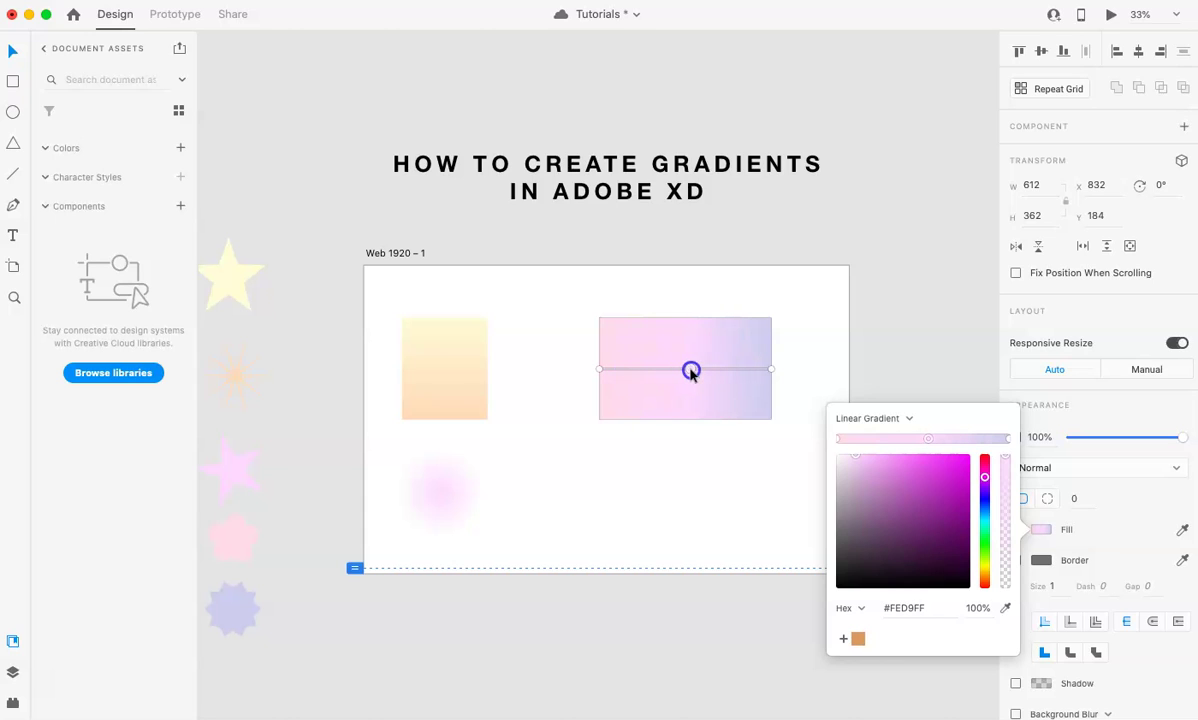
pyautogui.moveTo(772, 371)
pyautogui.mouseDown()
pyautogui.moveTo(729, 372)
pyautogui.moveTo(763, 373)
pyautogui.mouseUp()
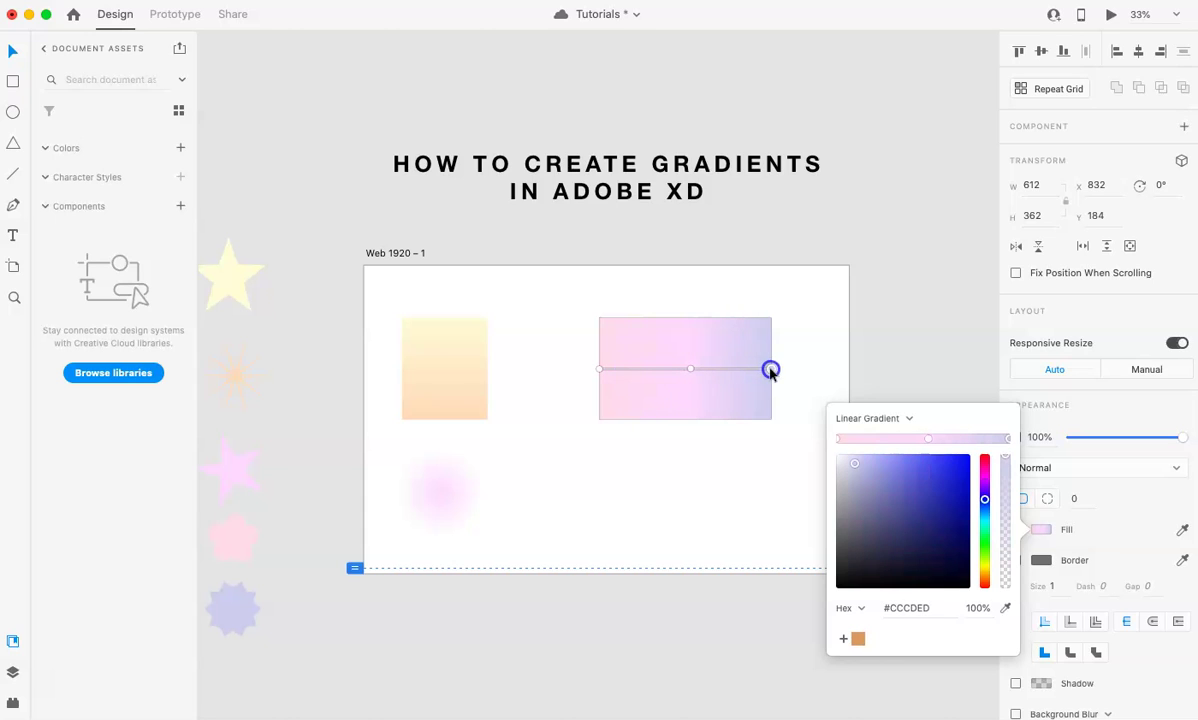
pyautogui.moveTo(602, 373); pyautogui.dragTo(615, 318)
pyautogui.moveTo(770, 372); pyautogui.dragTo(767, 417)
# Enlarge the rectangle to 1548 × 522 at X 0, Y 0 across the artboard's top
pyautogui.click(717, 393)
pyautogui.moveTo(599, 318); pyautogui.dragTo(366, 267)
pyautogui.moveTo(772, 419); pyautogui.dragTo(801, 413)
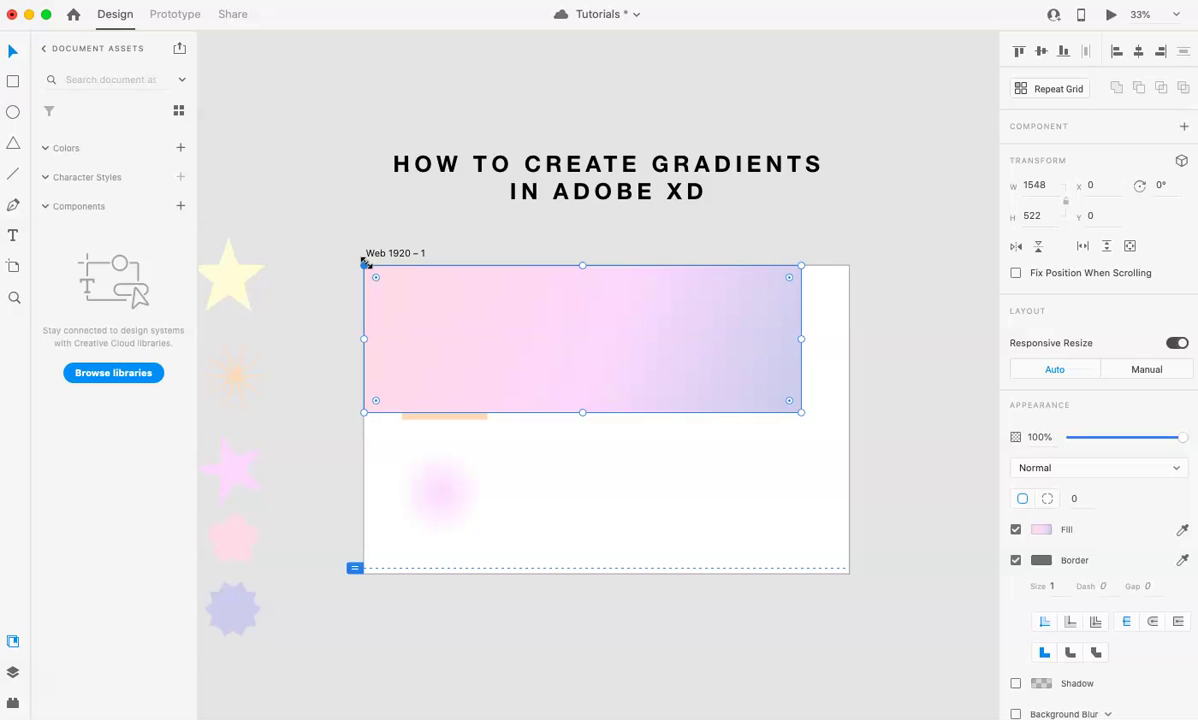
# Shrink the gradient rectangle to 774 × 353 at X 769, Y 193 and remove its border
pyautogui.moveTo(366, 263); pyautogui.dragTo(582, 313)
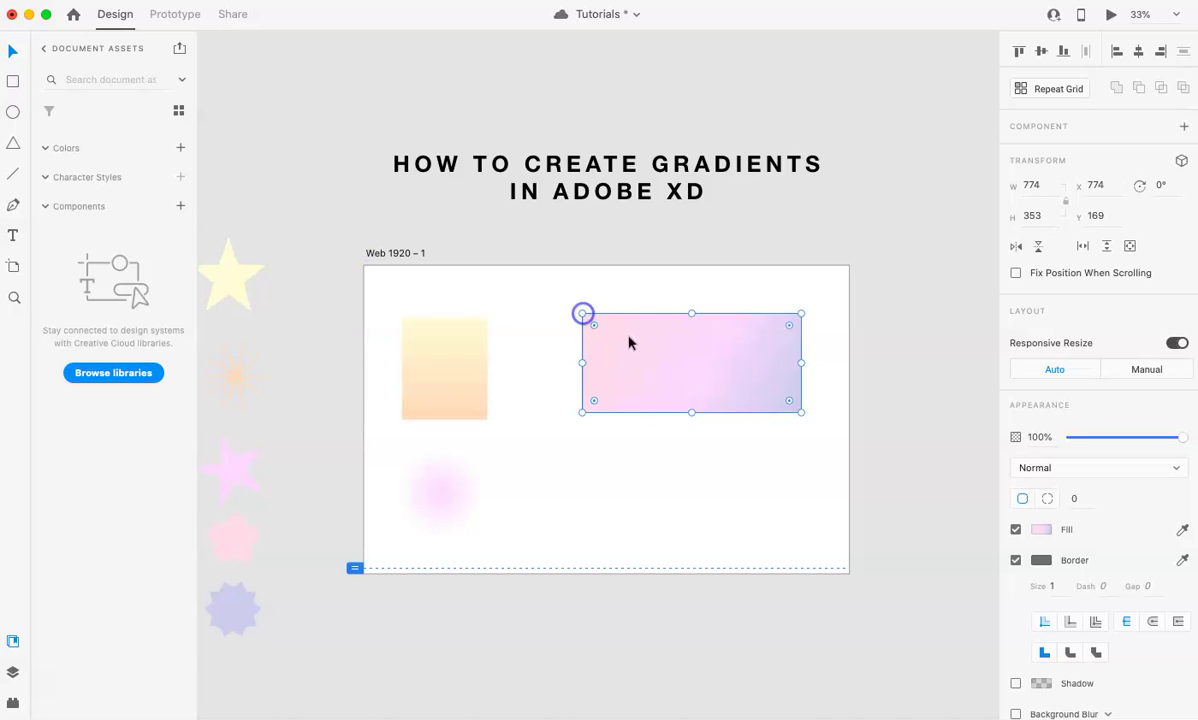
pyautogui.click(1015, 563)
pyautogui.moveTo(743, 372); pyautogui.dragTo(744, 377)
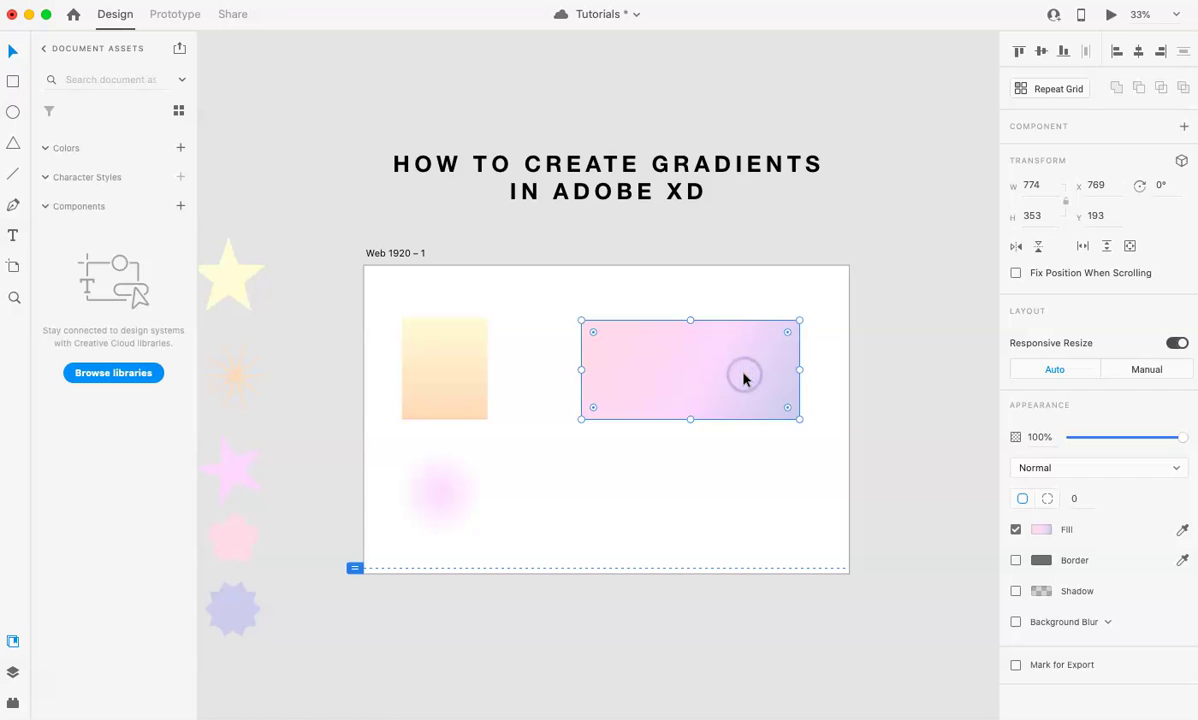
pyautogui.press('super+equal')
pyautogui.click(697, 387)
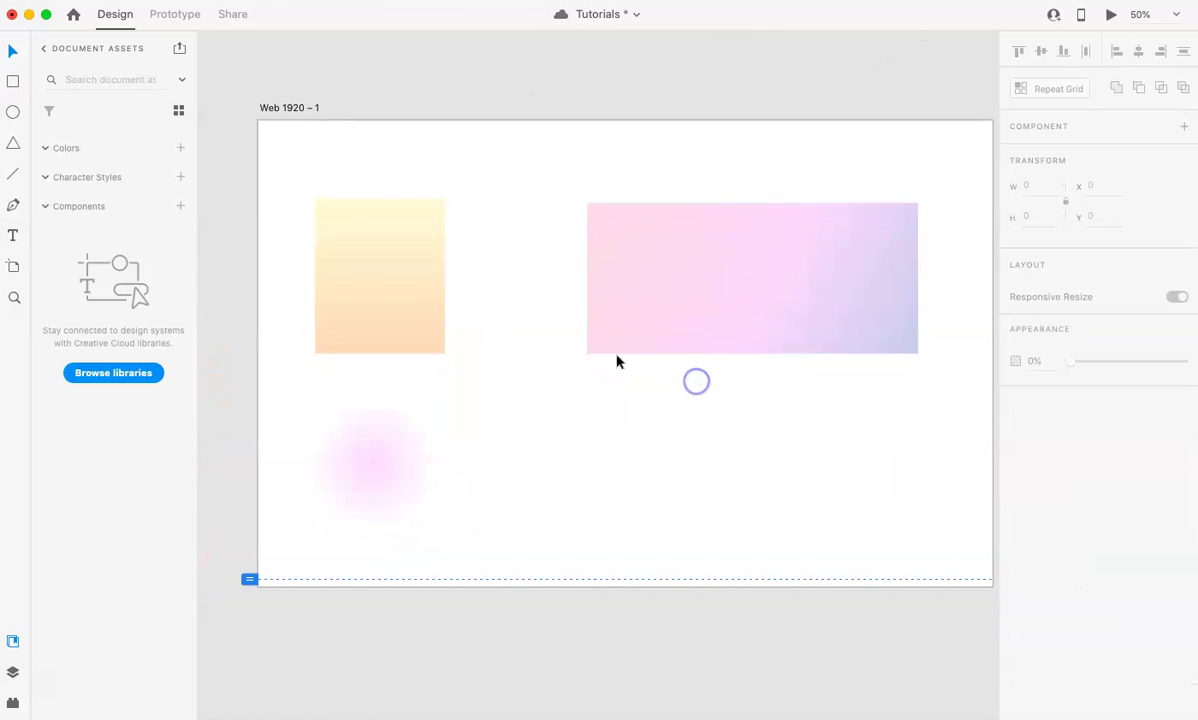
# Draw a 383 × 325 triangle right of the pink circle with a white-to-gray radial gradient
pyautogui.click(350, 483)
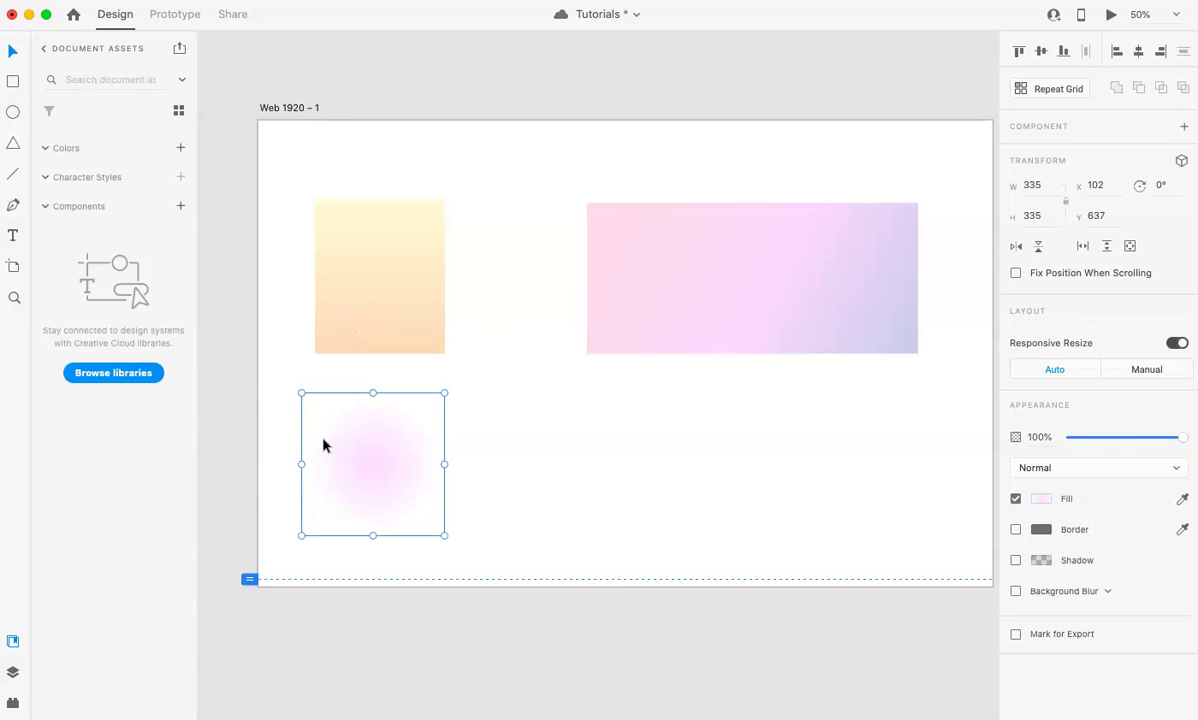
pyautogui.click(14, 146)
pyautogui.moveTo(626, 393); pyautogui.dragTo(789, 531)
pyautogui.click(1048, 531)
pyautogui.click(884, 420)
pyautogui.click(878, 454)
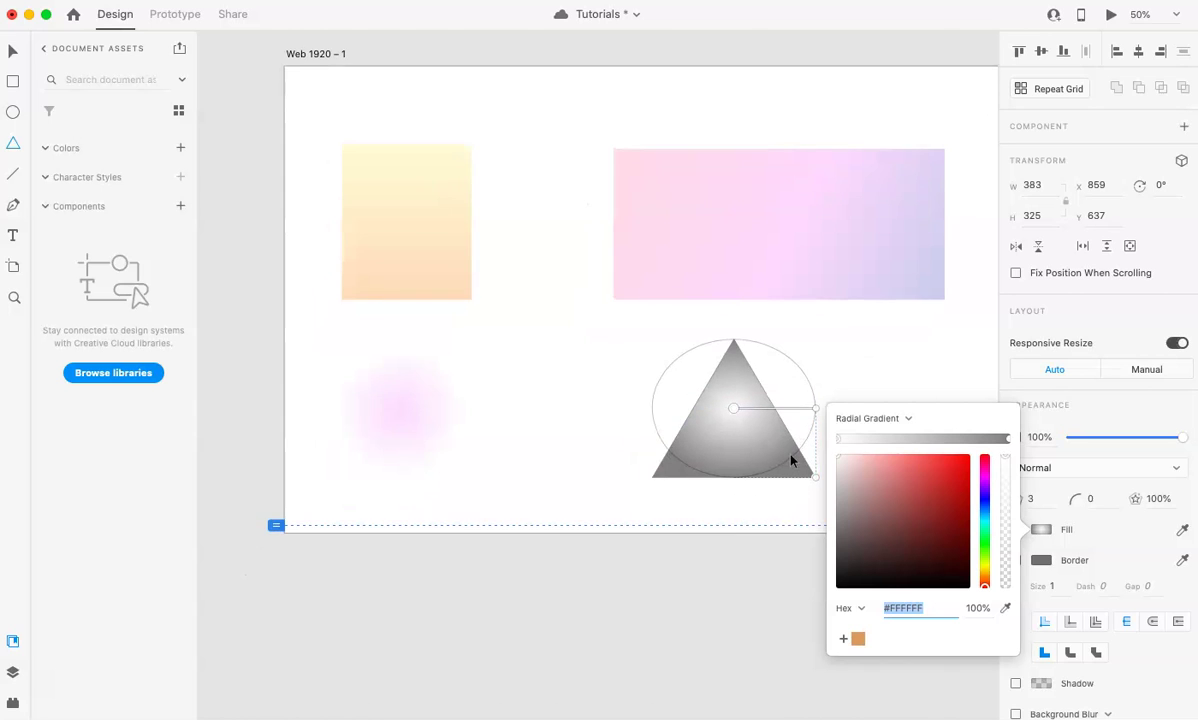
# Colour the triangle's radial gradient from the orange sun's peach to the yellow star's pale yellow (#FFFCD6)
pyautogui.press('super+minus')
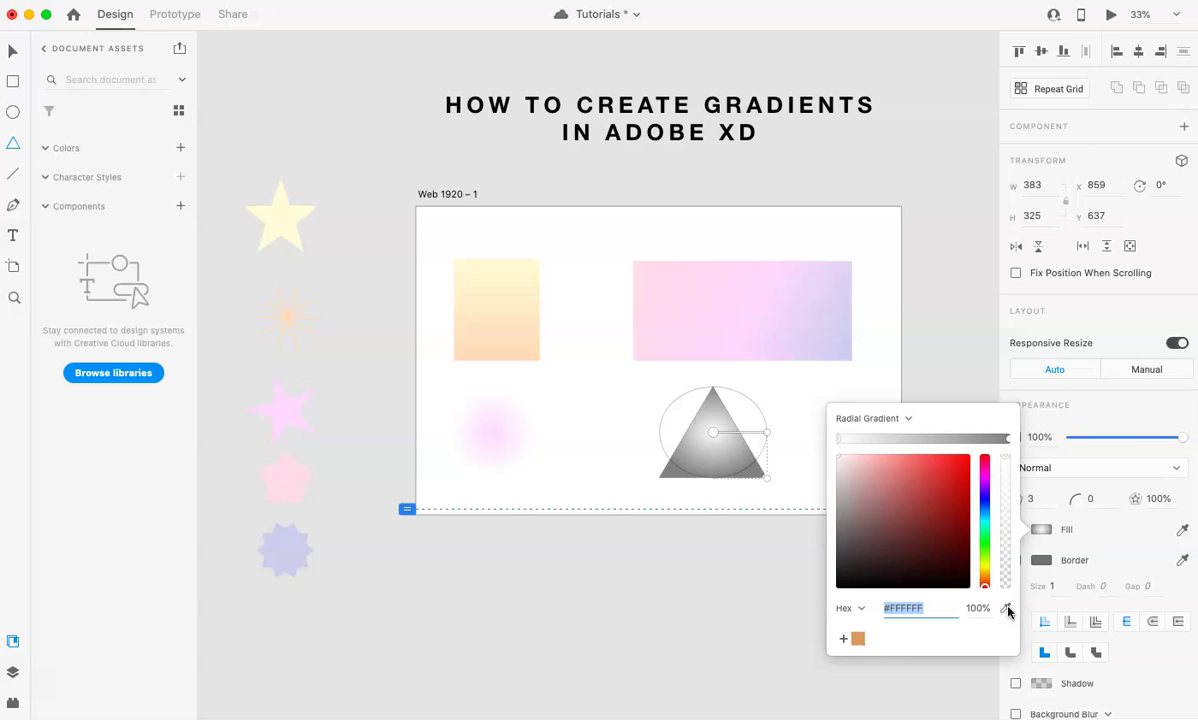
pyautogui.click(861, 609)
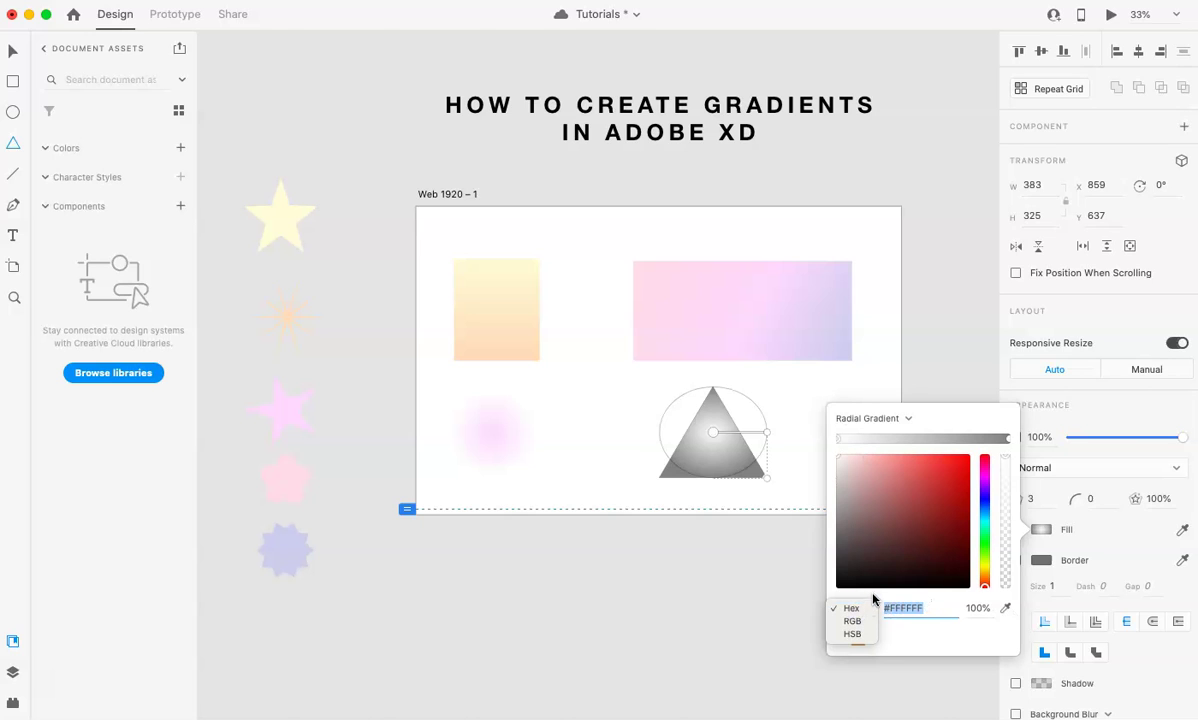
pyautogui.click(873, 595)
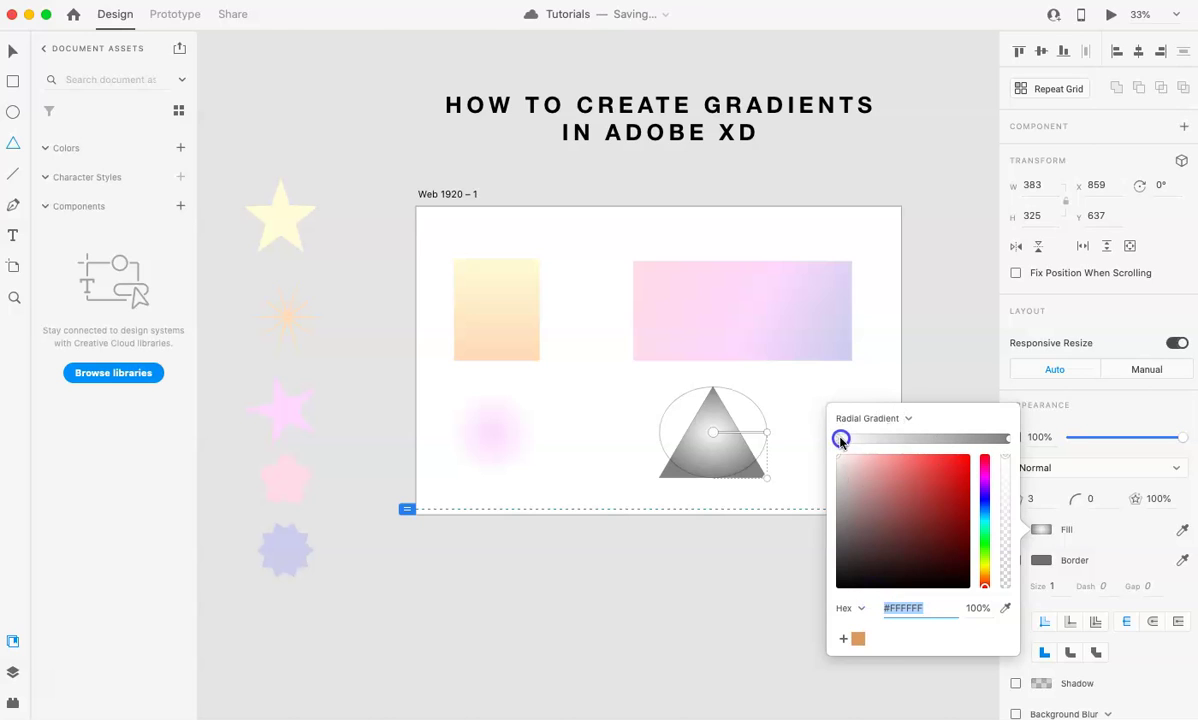
pyautogui.click(1004, 609)
pyautogui.click(292, 317)
pyautogui.click(1008, 438)
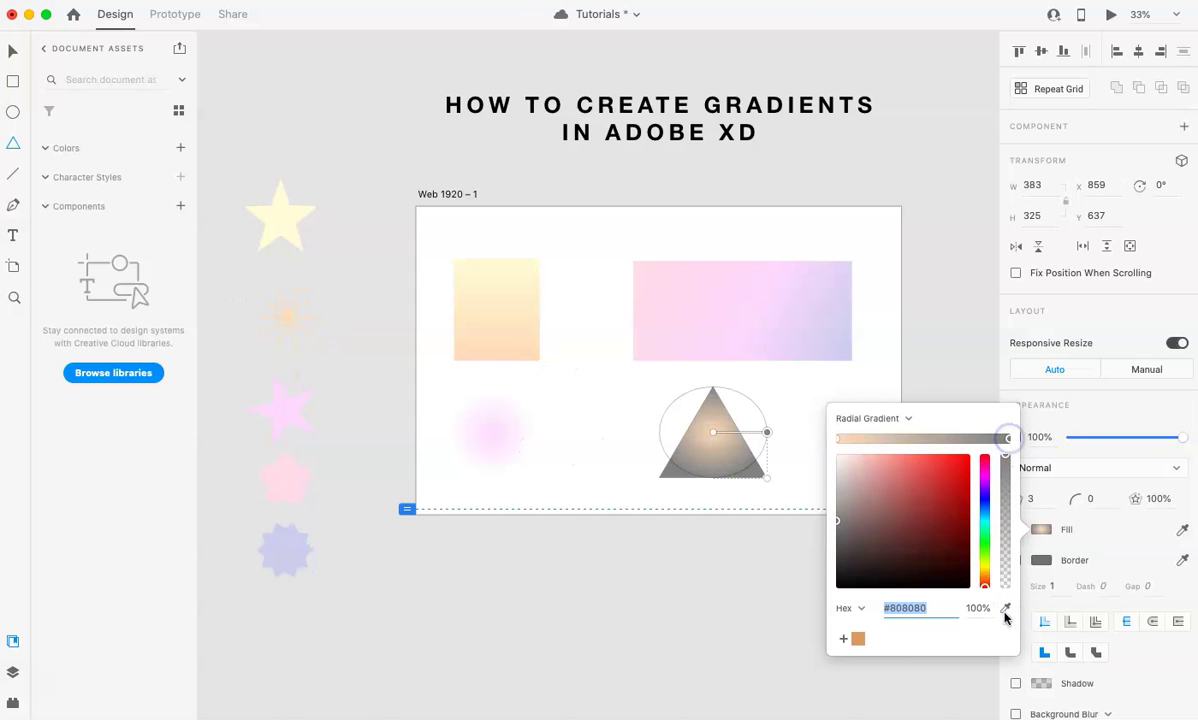
pyautogui.click(1005, 608)
pyautogui.click(286, 234)
pyautogui.click(658, 473)
# Widen the gradient past the triangle's edges, move it to X 1156, Y 637, and remove its border
pyautogui.press('super+1')
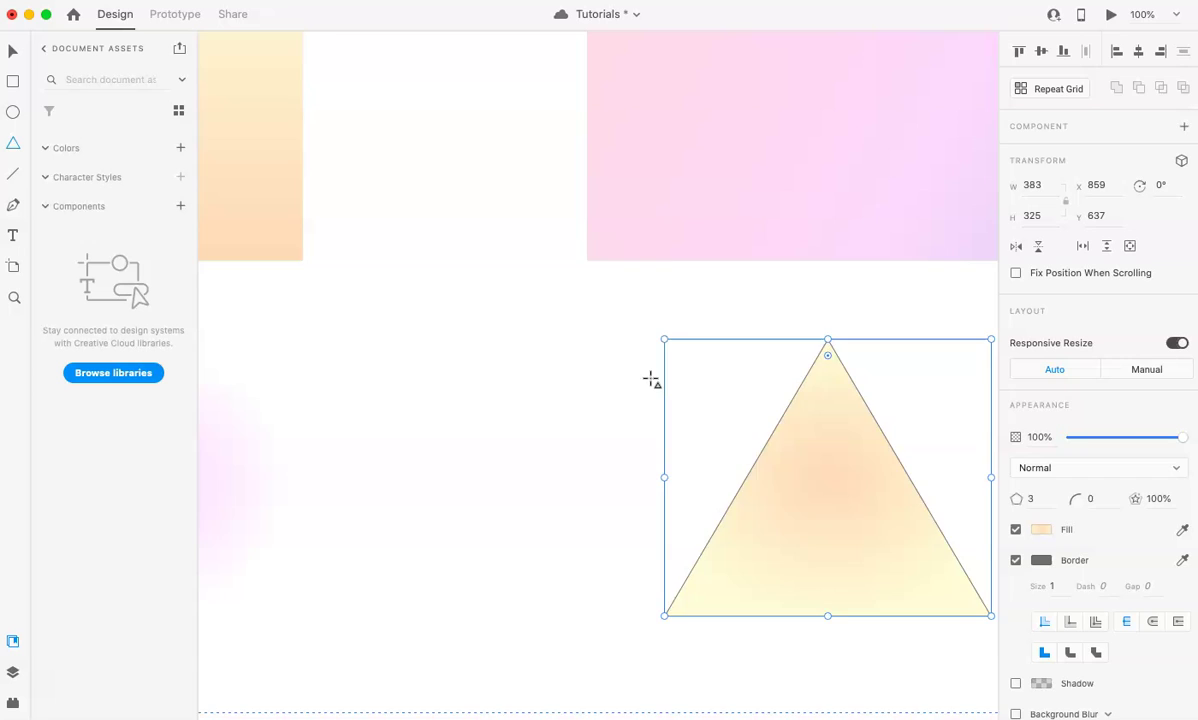
pyautogui.press('super+minus')
pyautogui.click(1041, 530)
pyautogui.moveTo(802, 467); pyautogui.dragTo(807, 607)
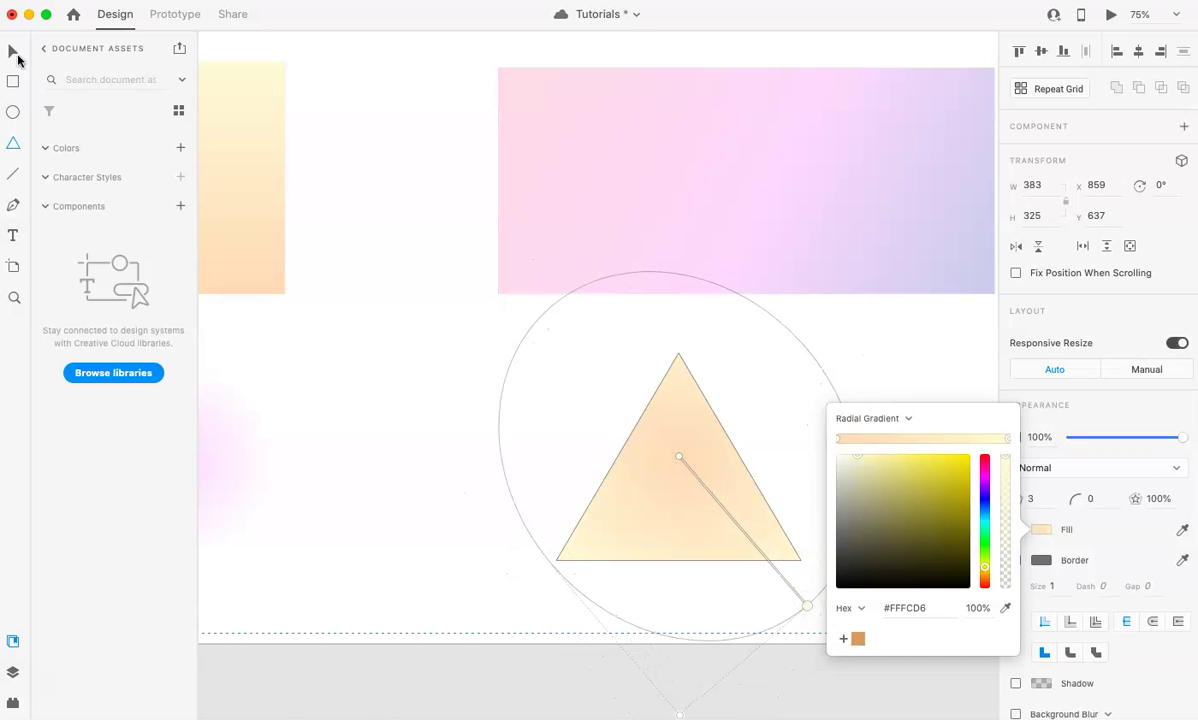
pyautogui.click(13, 52)
pyautogui.press('super+minus')
pyautogui.moveTo(666, 465); pyautogui.dragTo(784, 460)
pyautogui.click(1016, 560)
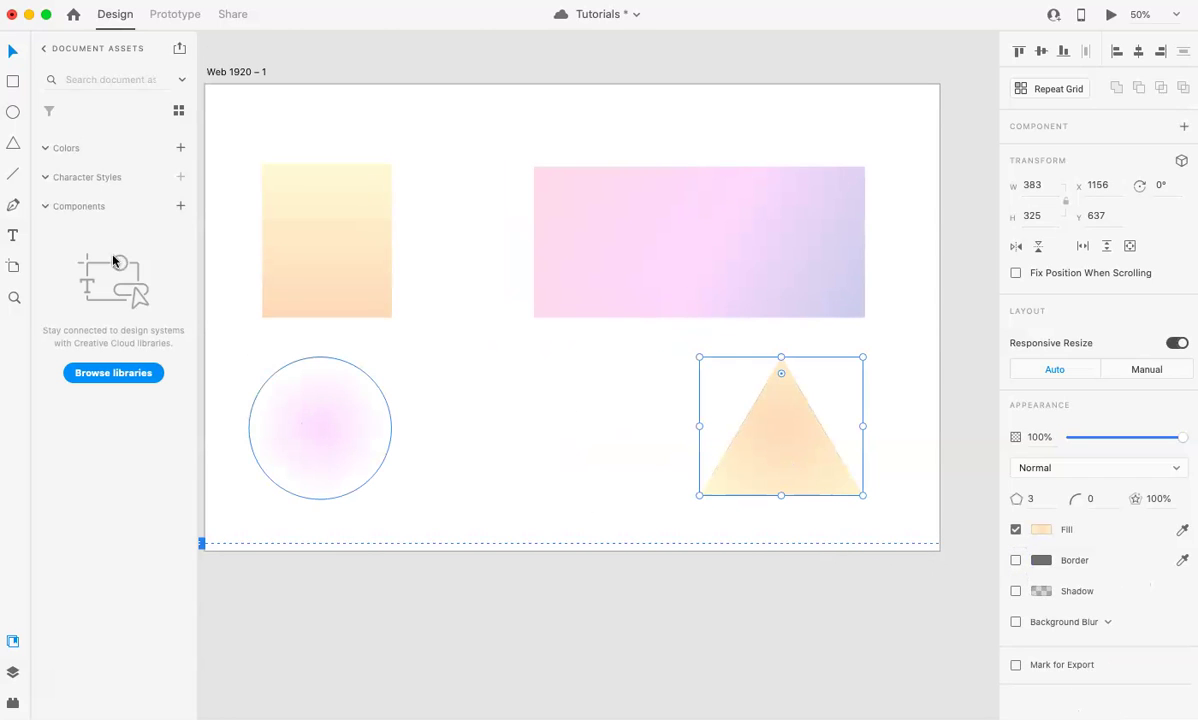
# Draw a 327 × 327 circle with a peach-to-near-white radial gradient sampled from the triangle, without outline
pyautogui.click(13, 111)
pyautogui.moveTo(471, 366); pyautogui.dragTo(642, 505)
pyautogui.click(1043, 498)
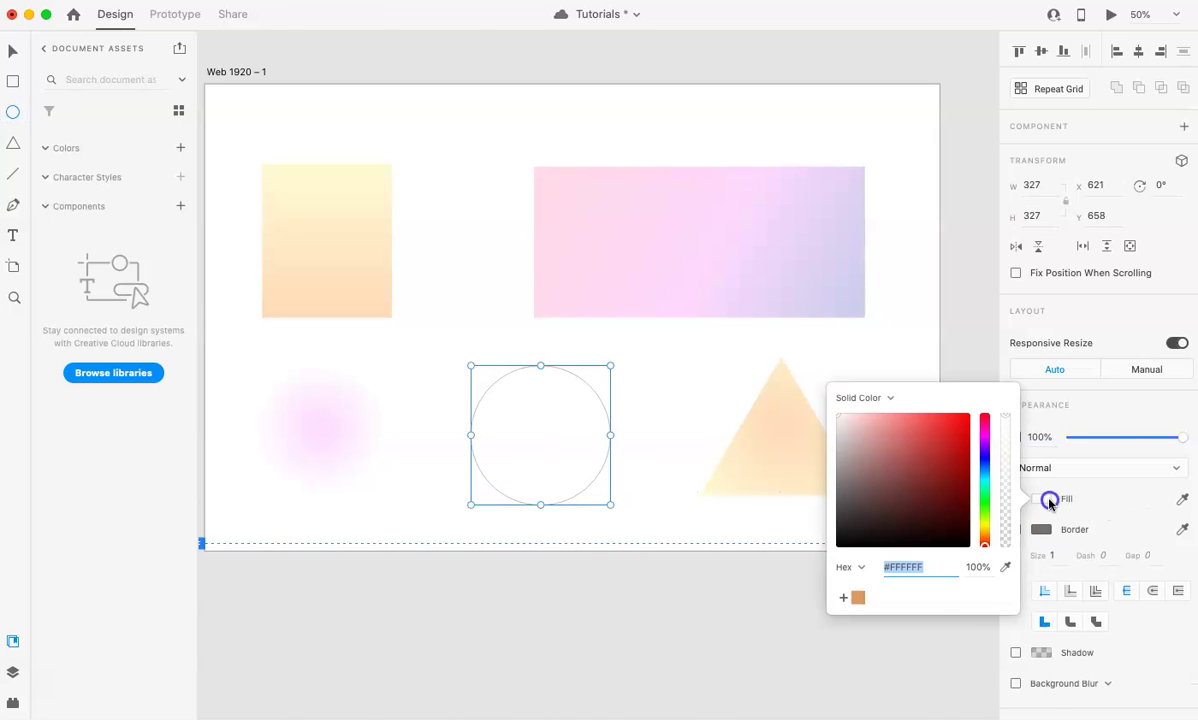
pyautogui.click(1005, 567)
pyautogui.click(781, 442)
pyautogui.click(888, 397)
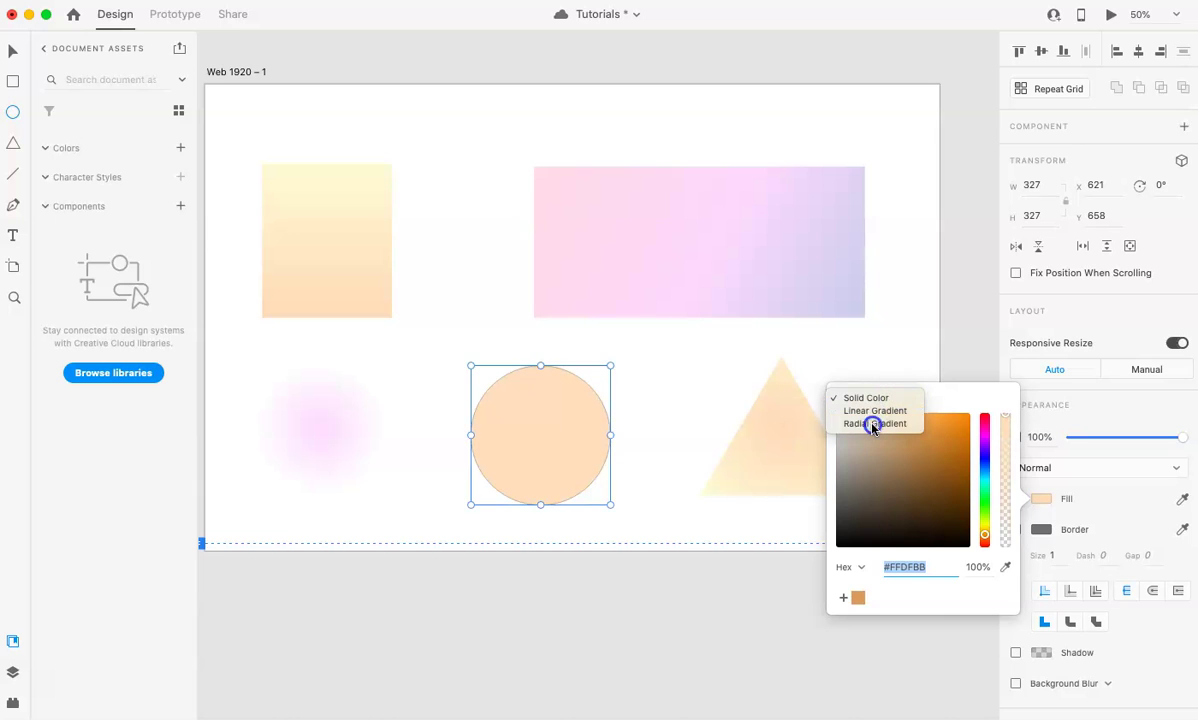
pyautogui.click(872, 424)
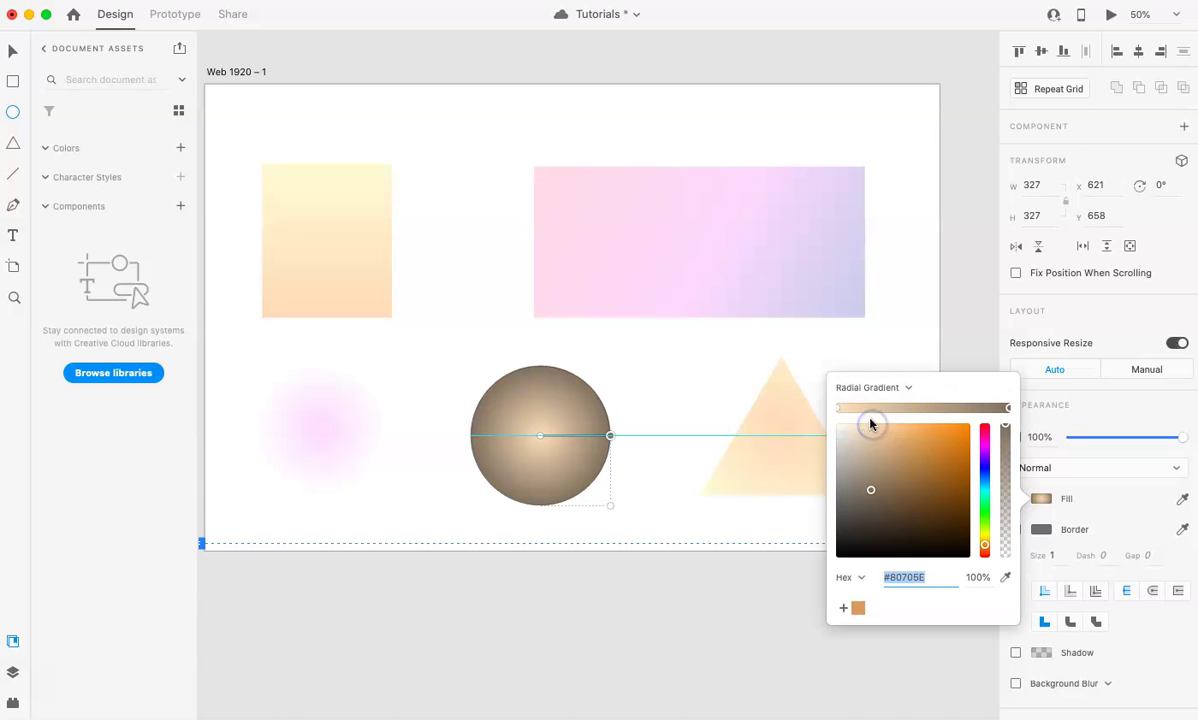
pyautogui.click(1008, 408)
pyautogui.moveTo(873, 490); pyautogui.dragTo(833, 430)
pyautogui.click(1008, 511)
pyautogui.click(1015, 530)
# Align the circle at X 606, Y 636, keep its white outer stop at 100%, and widen the gradient
pyautogui.click(511, 425)
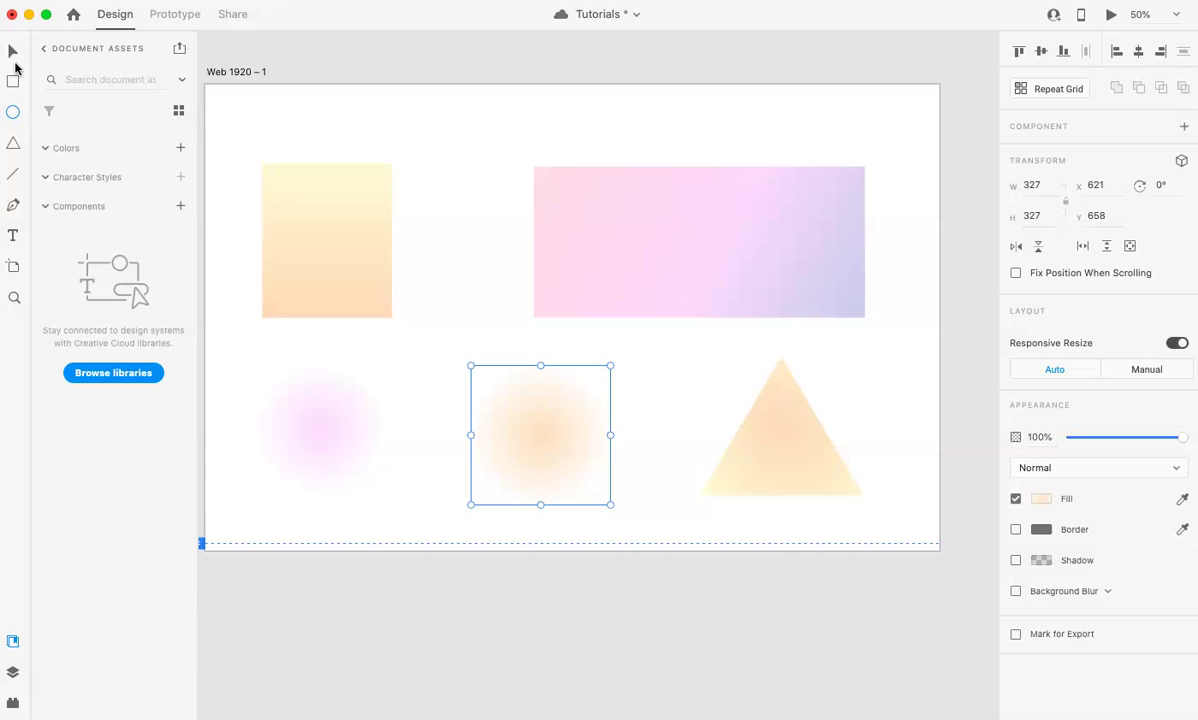
pyautogui.moveTo(497, 440)
pyautogui.mouseDown()
pyautogui.moveTo(374, 468)
pyautogui.moveTo(505, 443)
pyautogui.mouseUp()
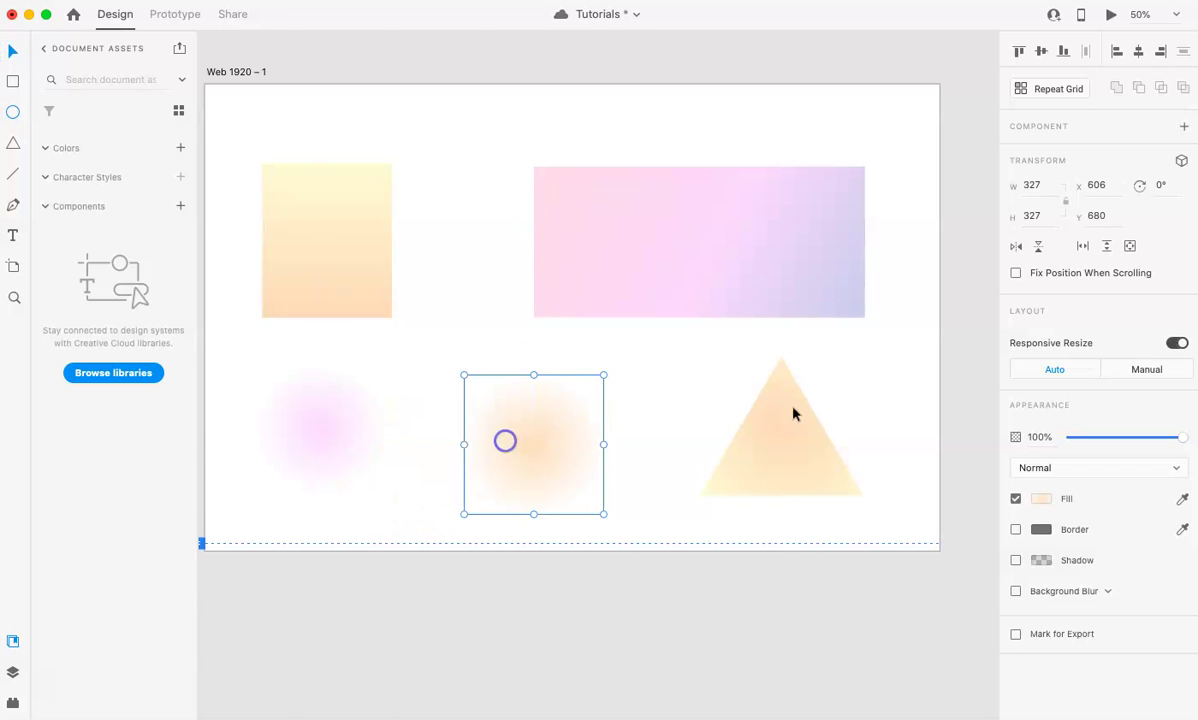
pyautogui.click(1048, 505)
pyautogui.moveTo(1005, 428); pyautogui.dragTo(1008, 605)
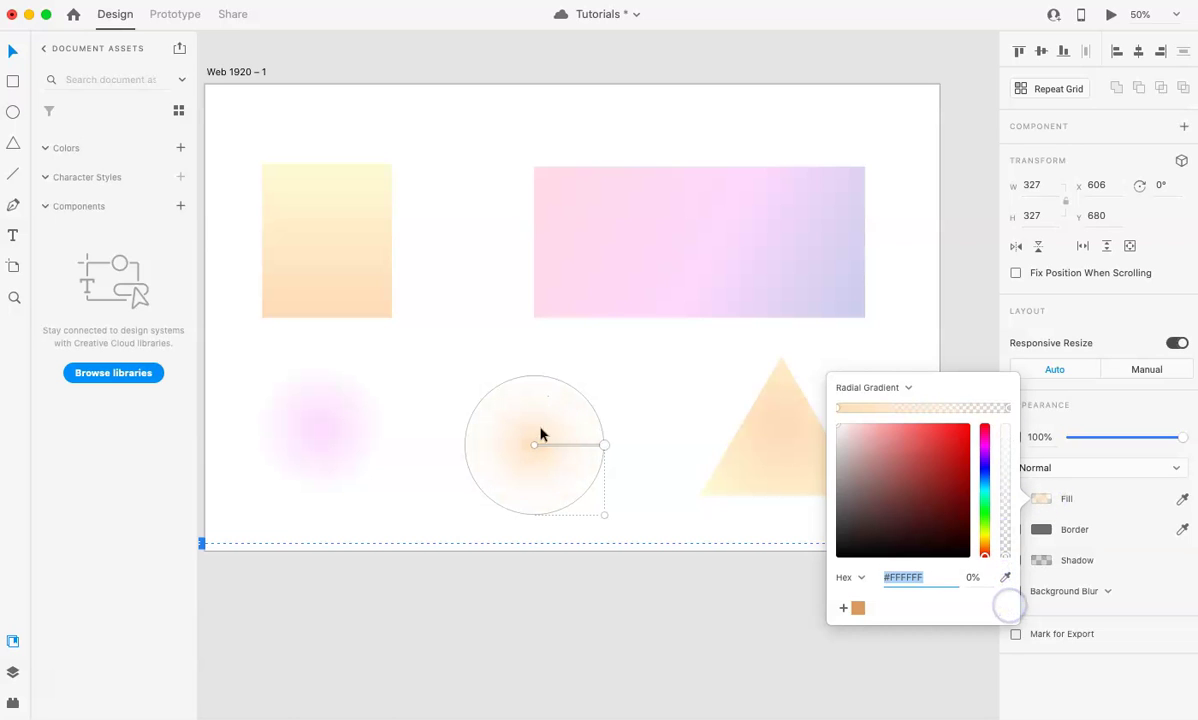
pyautogui.moveTo(540, 438)
pyautogui.mouseDown()
pyautogui.moveTo(382, 447)
pyautogui.moveTo(586, 419)
pyautogui.moveTo(541, 422)
pyautogui.mouseUp()
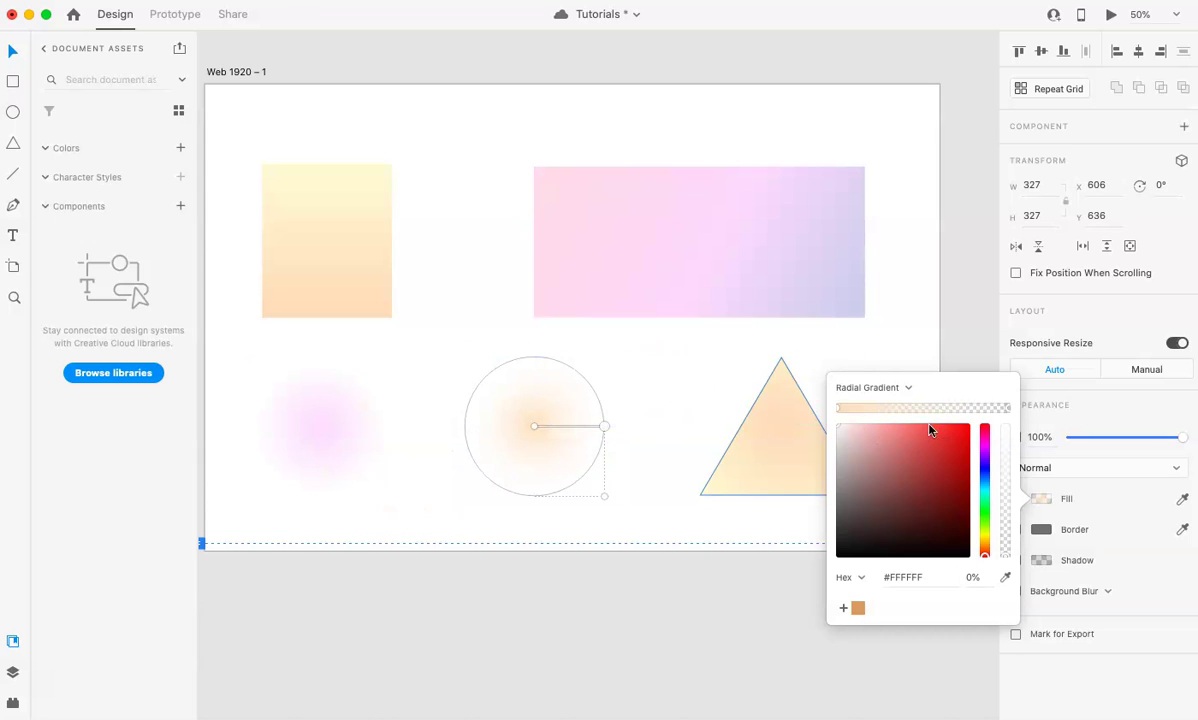
pyautogui.moveTo(1004, 549); pyautogui.dragTo(1001, 411)
pyautogui.moveTo(604, 428)
pyautogui.mouseDown()
pyautogui.moveTo(703, 423)
pyautogui.moveTo(564, 433)
pyautogui.moveTo(639, 441)
pyautogui.moveTo(604, 439)
pyautogui.mouseUp()
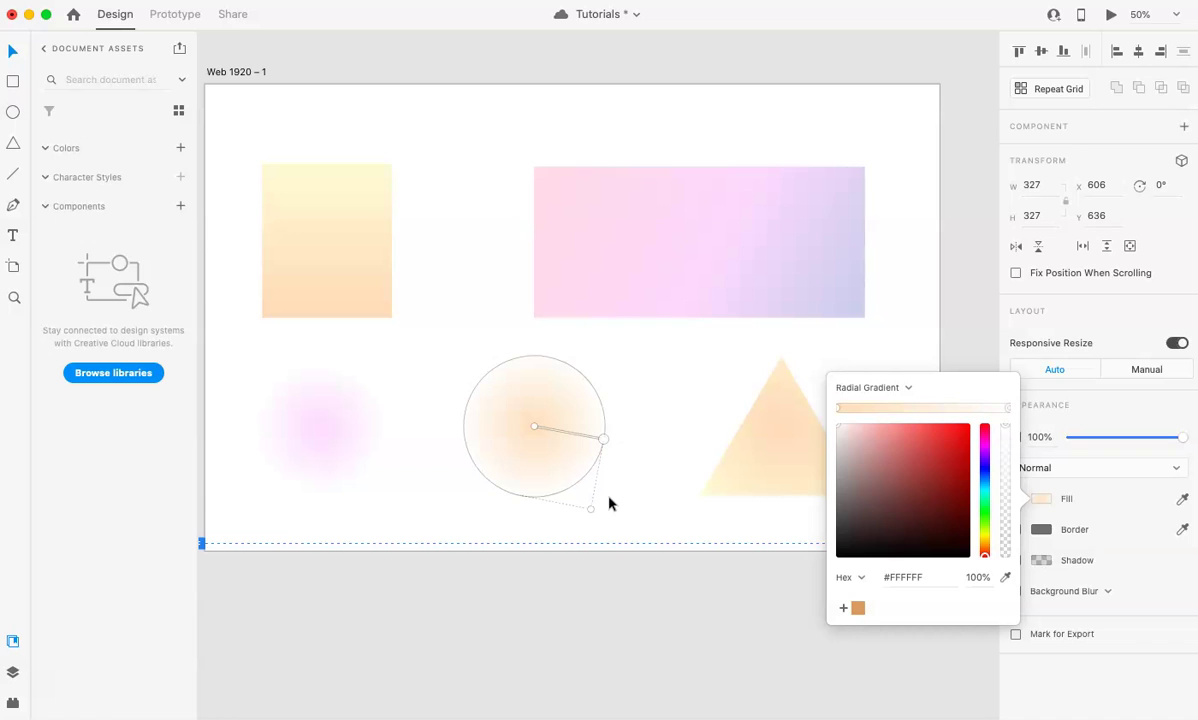
# Resample the triangle's peach colour into the soft circle's radial gradient
pyautogui.click(615, 406)
pyautogui.click(540, 420)
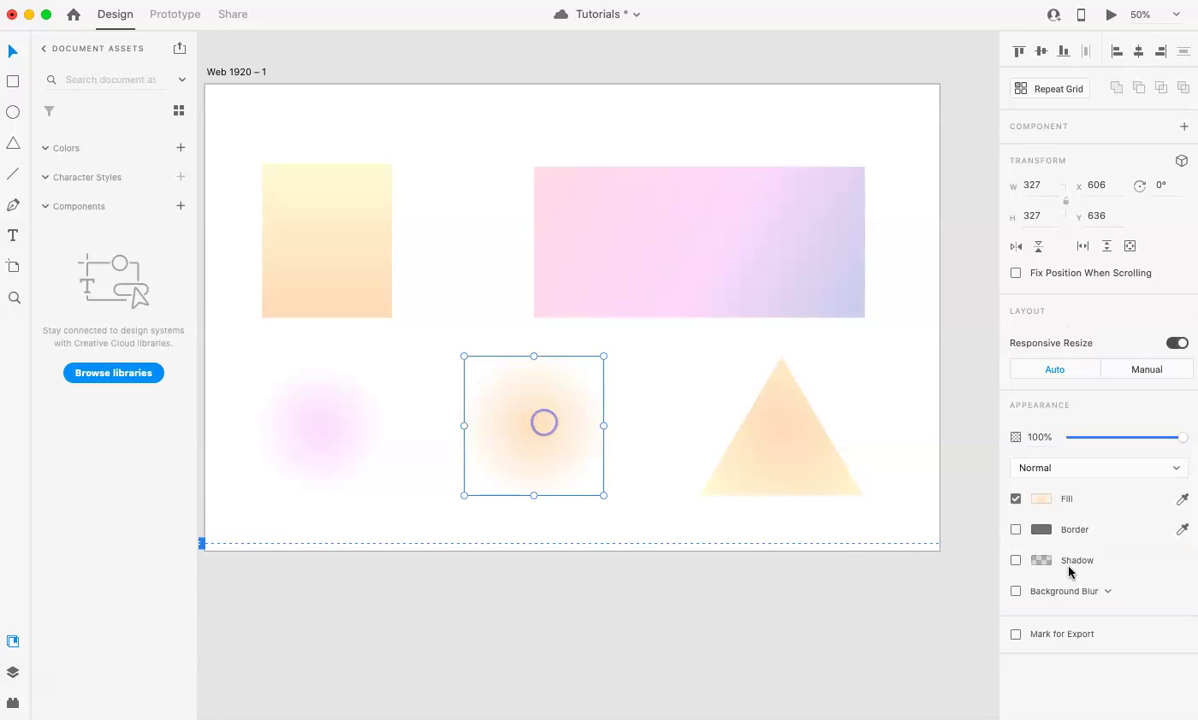
pyautogui.click(1037, 501)
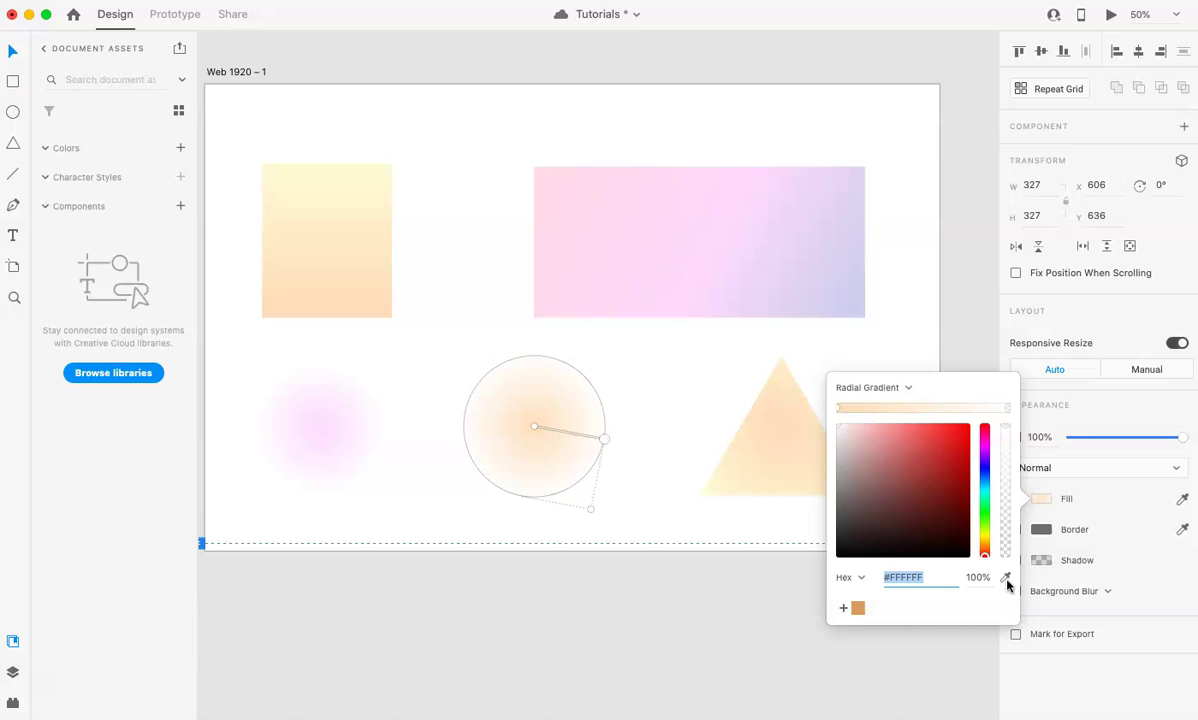
pyautogui.click(1080, 508)
pyautogui.click(1181, 498)
pyautogui.click(778, 468)
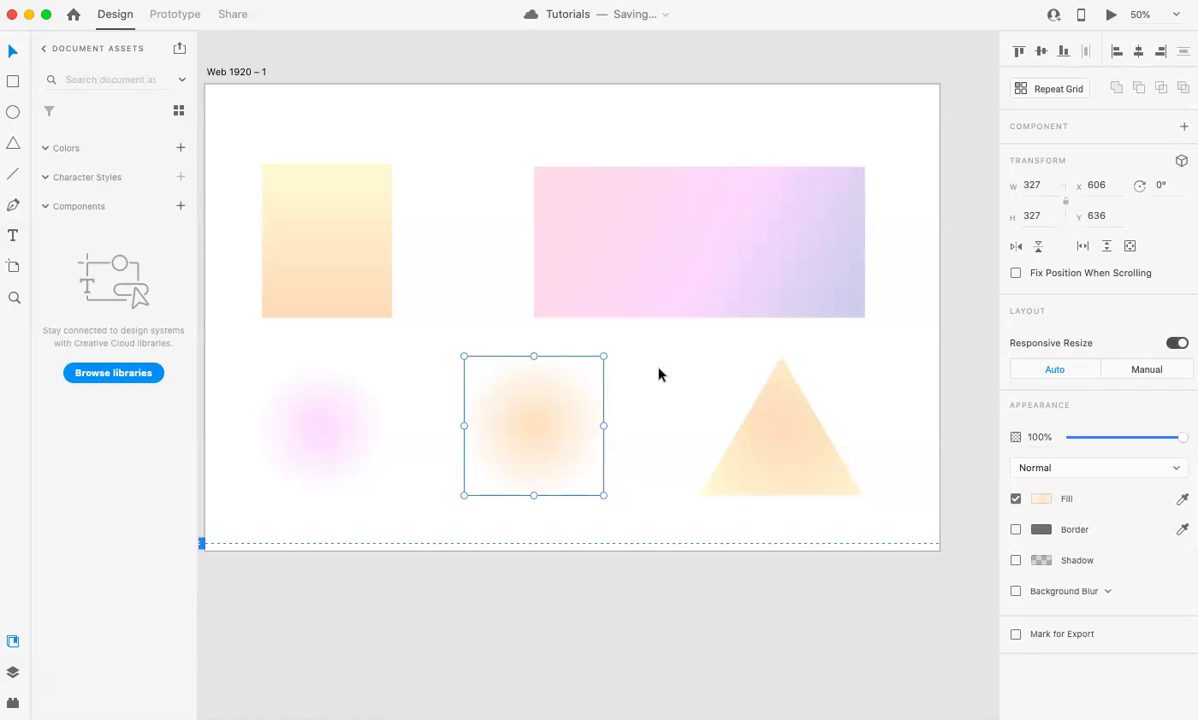
# Zoom out and drag the Web 1920 – 1 artboard's bottom edge downward to lengthen it
pyautogui.press('super+minus')
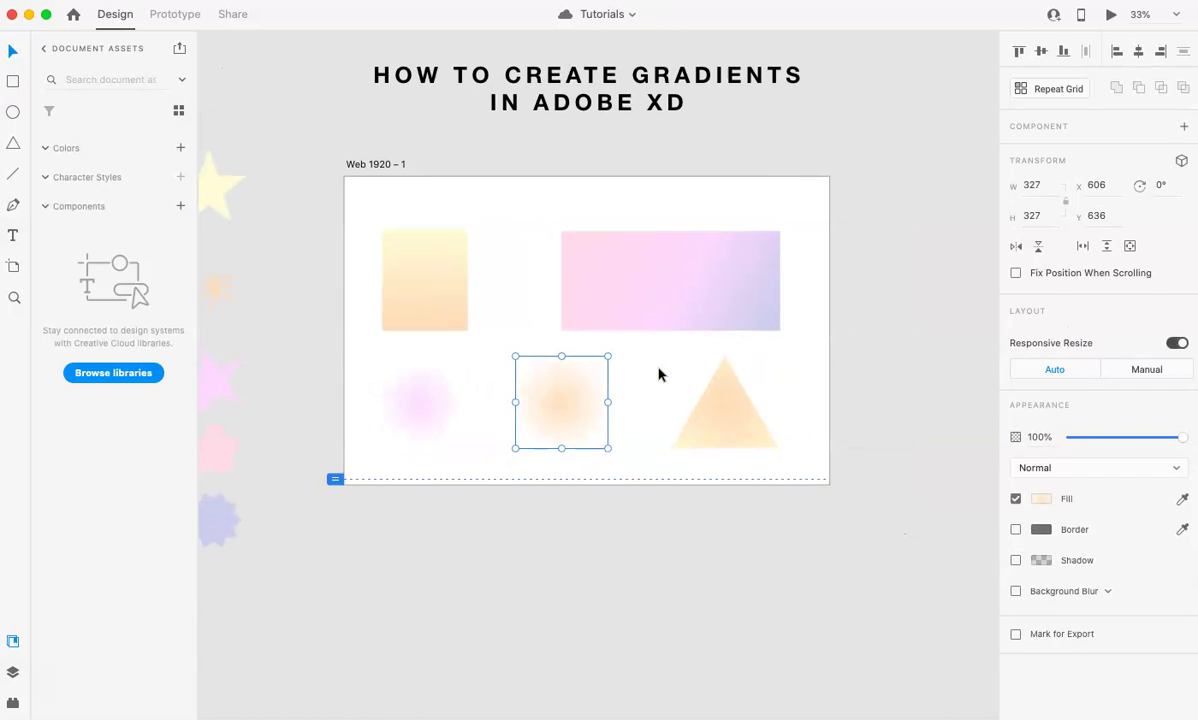
pyautogui.click(353, 161)
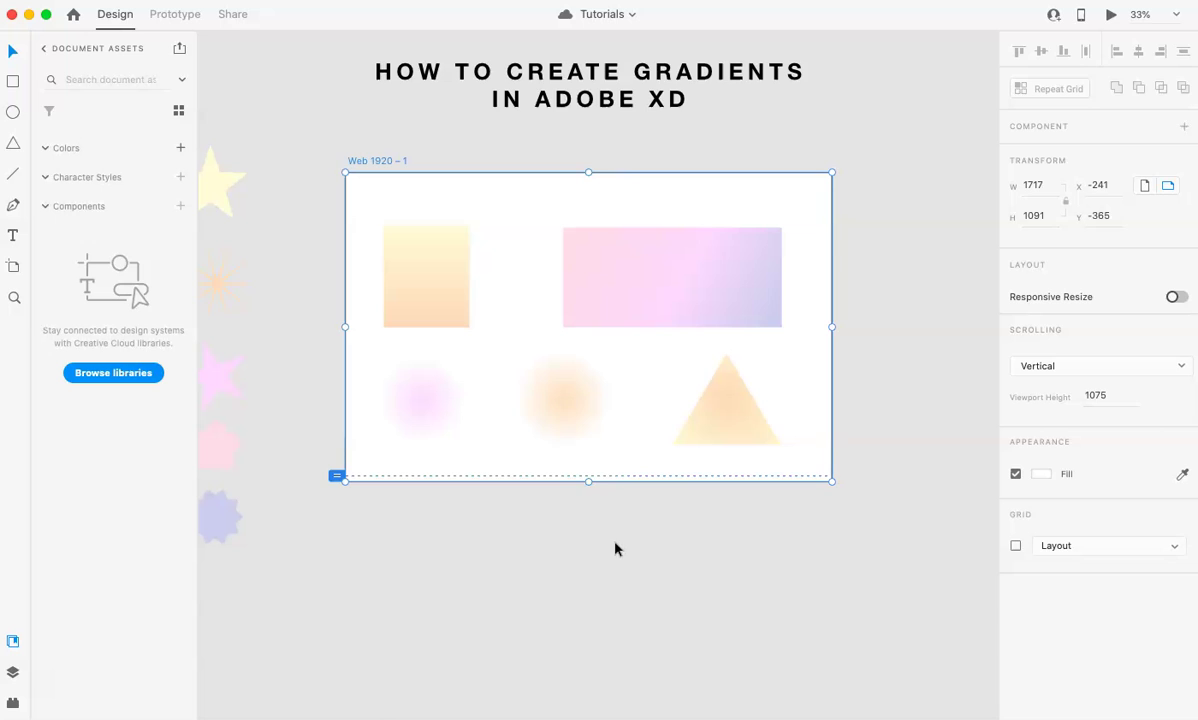
pyautogui.moveTo(585, 482); pyautogui.dragTo(594, 623)
# Place copies of the orange and pink glows side by side in the new lower area
pyautogui.click(575, 414)
pyautogui.keyDown('alt'); pyautogui.moveTo(572, 422); pyautogui.dragTo(449, 580); pyautogui.keyUp('alt')
pyautogui.click(428, 393)
pyautogui.keyDown('alt'); pyautogui.moveTo(428, 393); pyautogui.dragTo(570, 540); pyautogui.keyUp('alt')
# Fade both copies' outer gradient stops to transparent and enlarge their radial gradients
pyautogui.click(1041, 431)
pyautogui.moveTo(1007, 414); pyautogui.dragTo(1008, 567)
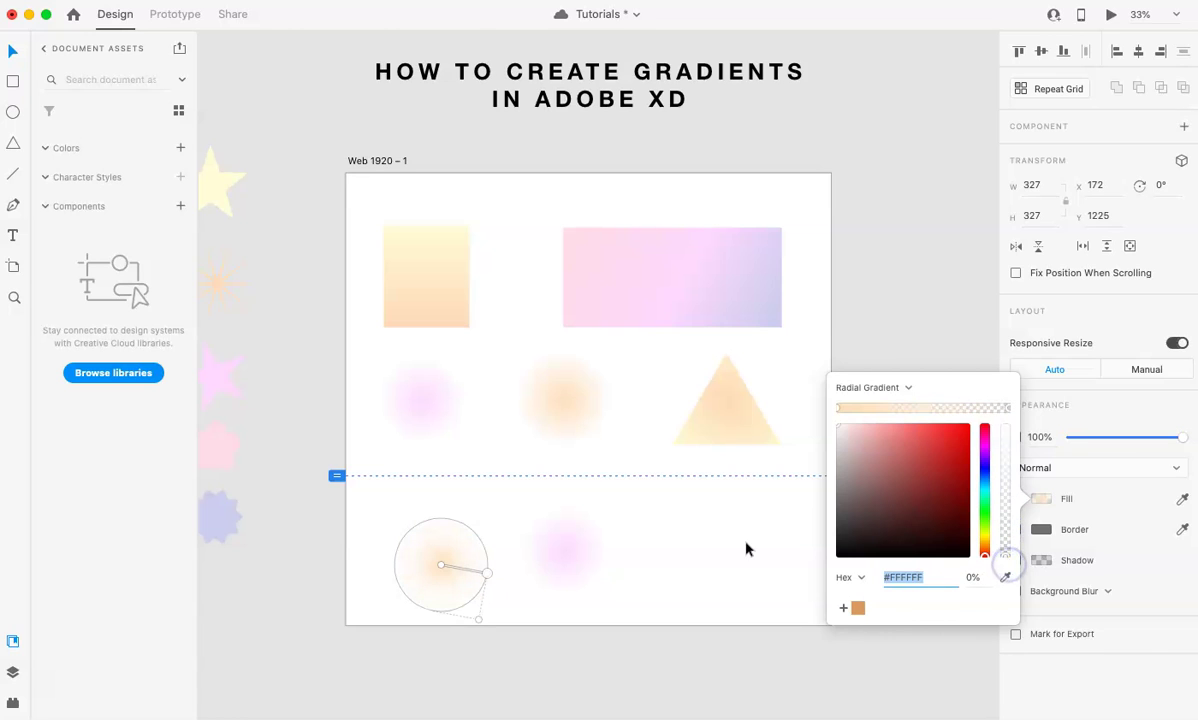
pyautogui.moveTo(489, 577); pyautogui.dragTo(505, 570)
pyautogui.click(580, 595)
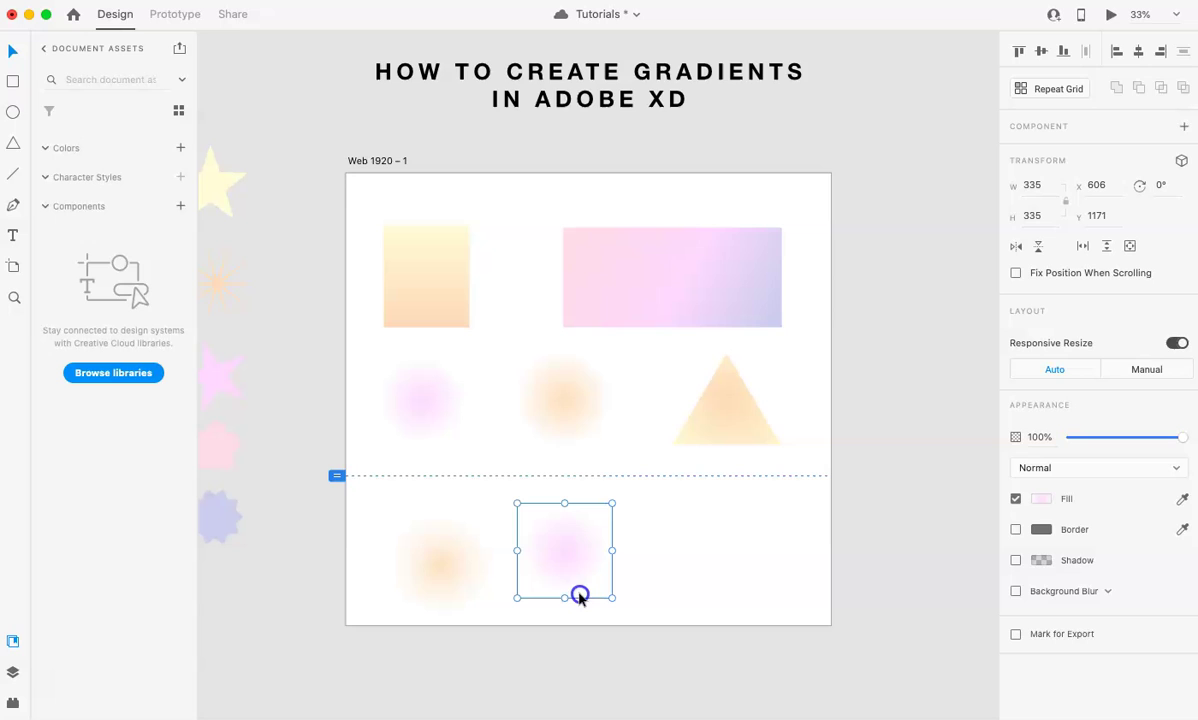
pyautogui.click(1041, 498)
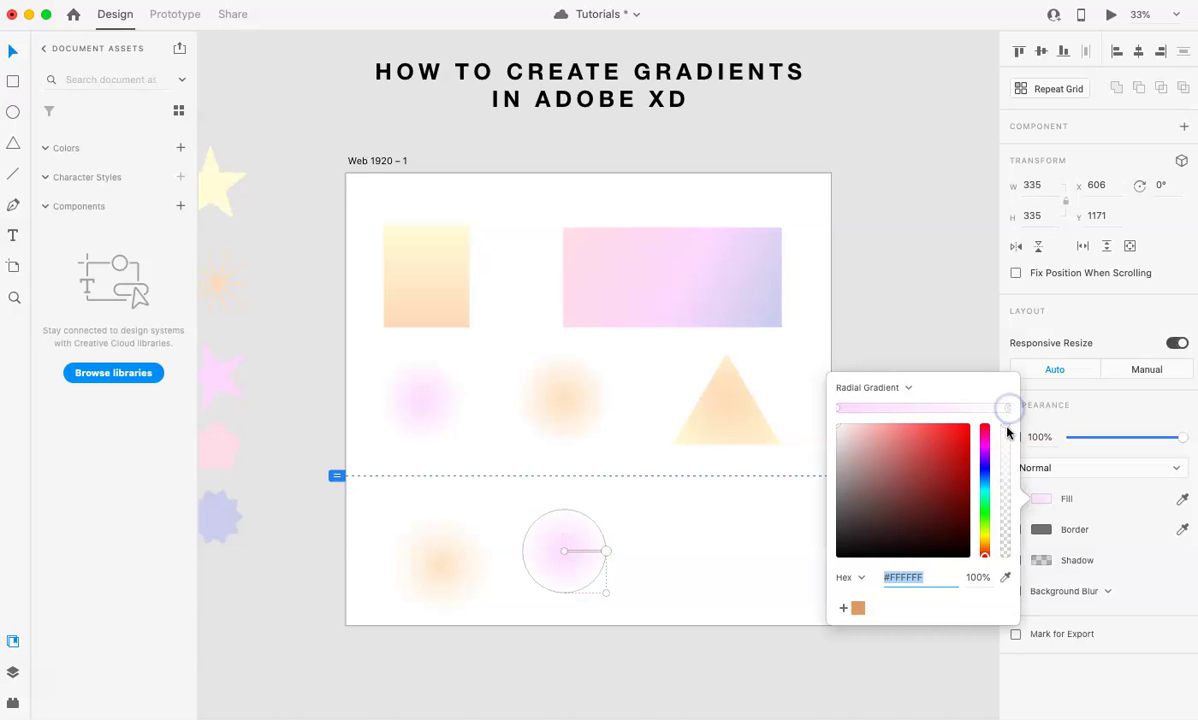
pyautogui.moveTo(1009, 409); pyautogui.dragTo(1005, 572)
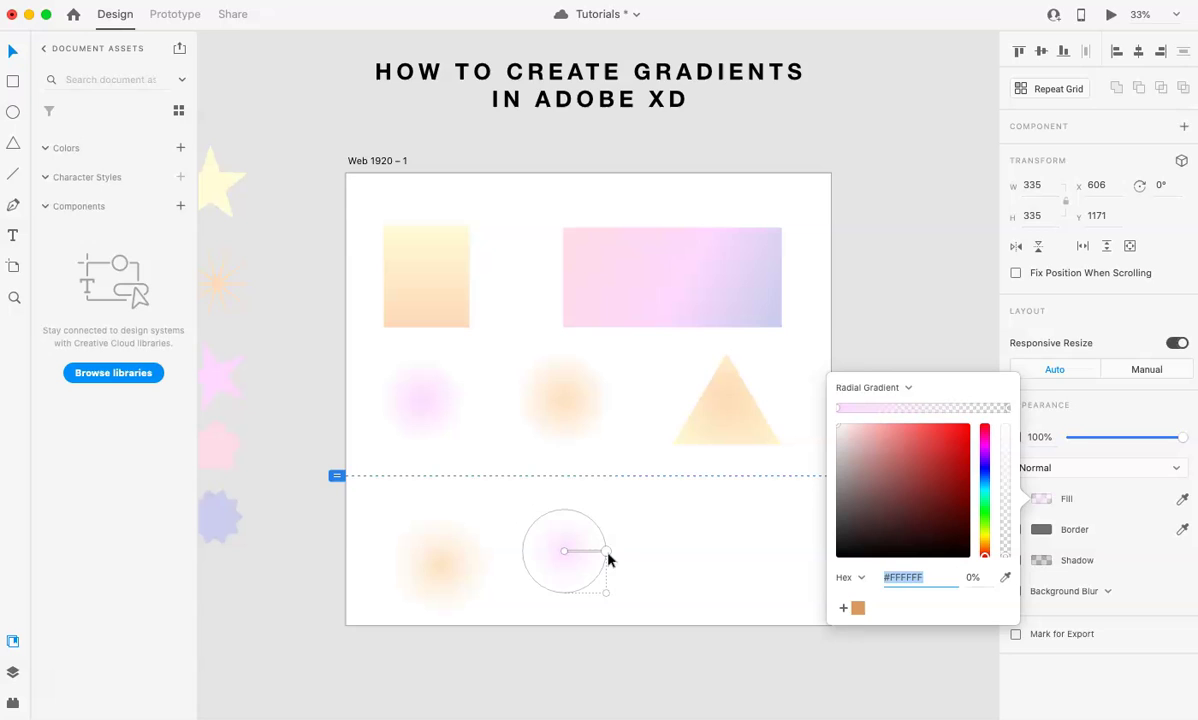
pyautogui.moveTo(606, 551); pyautogui.dragTo(508, 587)
pyautogui.click(567, 553)
# Nudge the pink glow right and shrink its radial gradient radius
pyautogui.scroll(5, 508, 586)
pyautogui.scroll(-3, 508, 586)
pyautogui.click(741, 476)
pyautogui.moveTo(559, 492)
pyautogui.mouseDown()
pyautogui.moveTo(585, 495)
pyautogui.moveTo(576, 500)
pyautogui.mouseUp()
pyautogui.click(759, 481)
pyautogui.click(578, 484)
pyautogui.click(1041, 498)
pyautogui.moveTo(749, 484); pyautogui.dragTo(706, 484)
pyautogui.click(631, 489)
# Slide the pink glow left so it overlaps the orange glow in the lower-left area
pyautogui.moveTo(631, 489); pyautogui.dragTo(555, 484)
pyautogui.press('Escape')
pyautogui.scroll(-5, 717, 406)
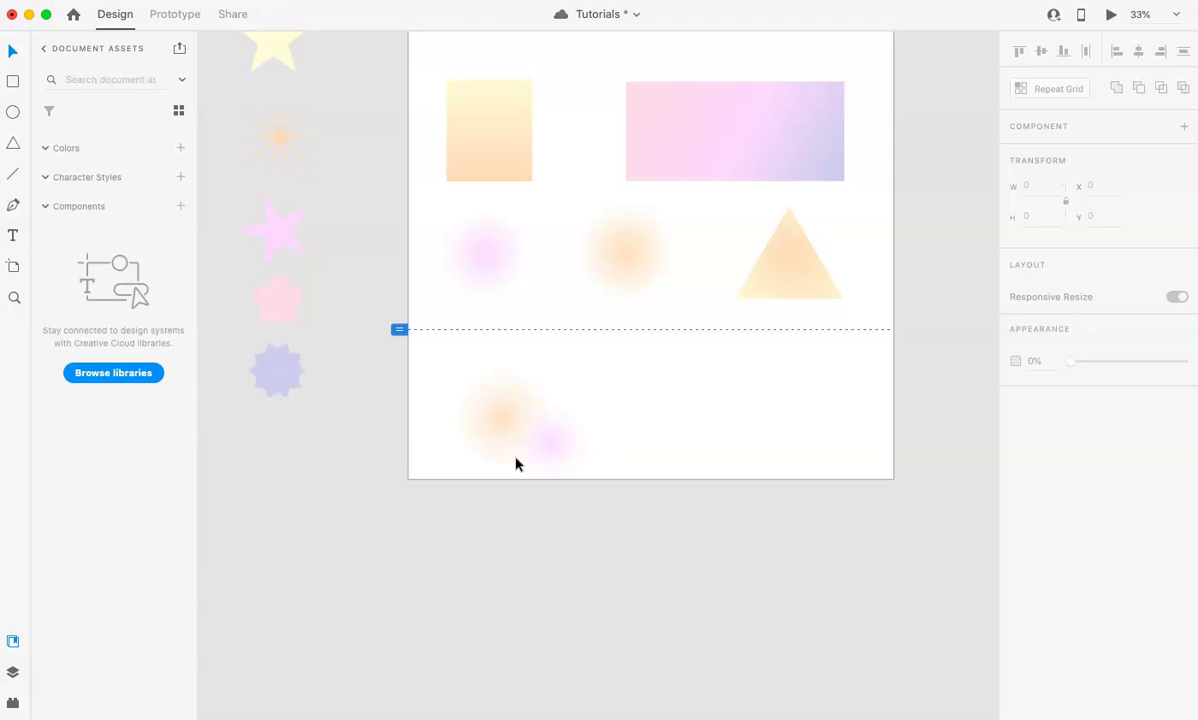
pyautogui.scroll(3, 548, 417)
pyautogui.moveTo(536, 567); pyautogui.dragTo(434, 544)
pyautogui.click(638, 604)
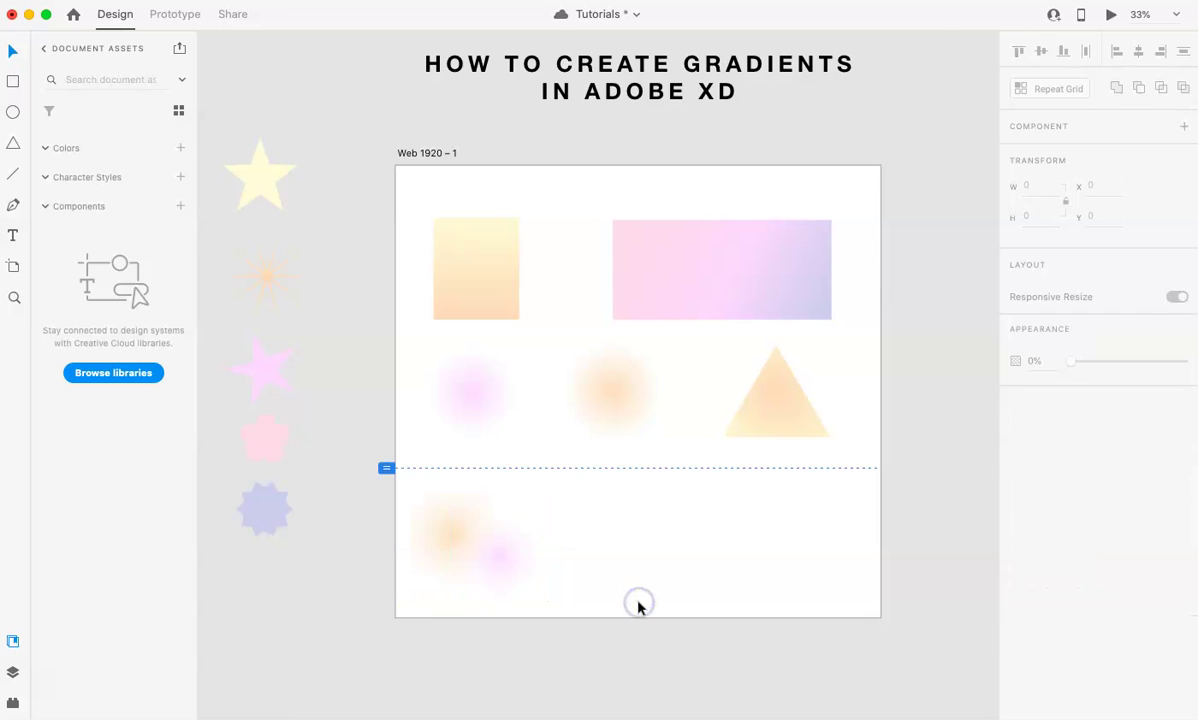
pyautogui.hscroll(2, 638, 604)
pyautogui.scroll(2, 638, 604)
pyautogui.hscroll(1, 638, 608)
pyautogui.scroll(1, 638, 608)
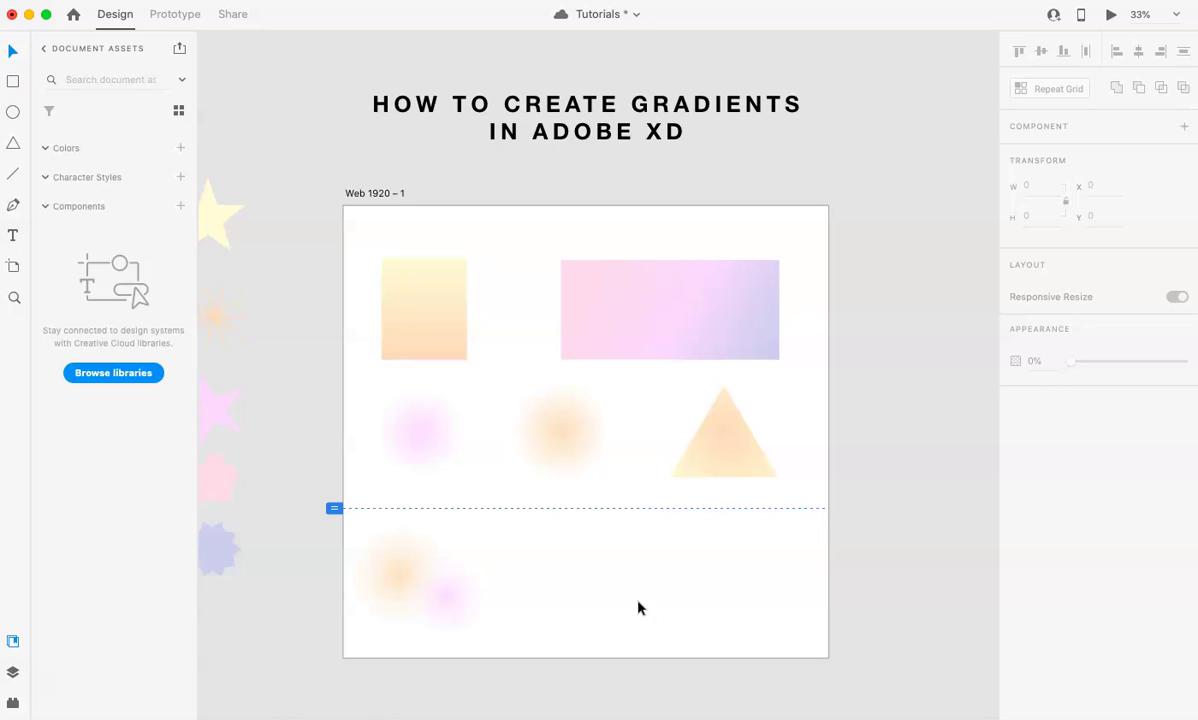
pyautogui.click(13, 236)
pyautogui.moveTo(535, 533); pyautogui.dragTo(762, 628)
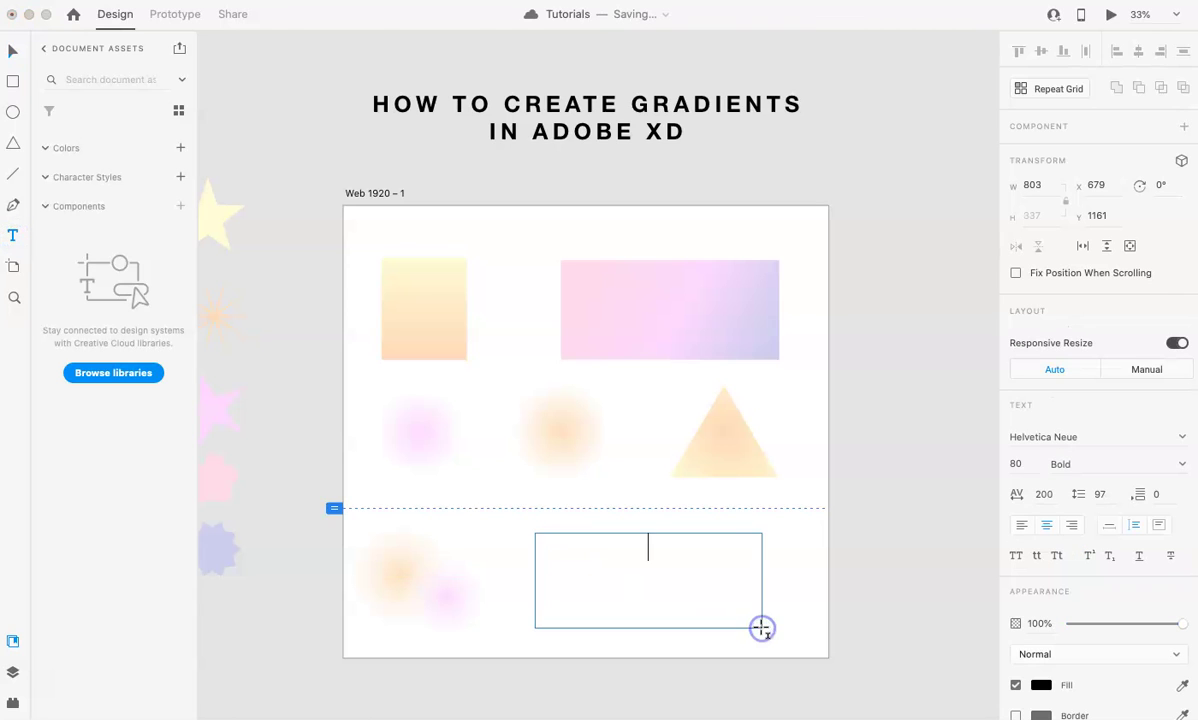
pyautogui.write('graidn')
pyautogui.press('BackSpace')
pyautogui.press('BackSpace')
pyautogui.press('BackSpace')
pyautogui.write('dient')
pyautogui.click(887, 566)
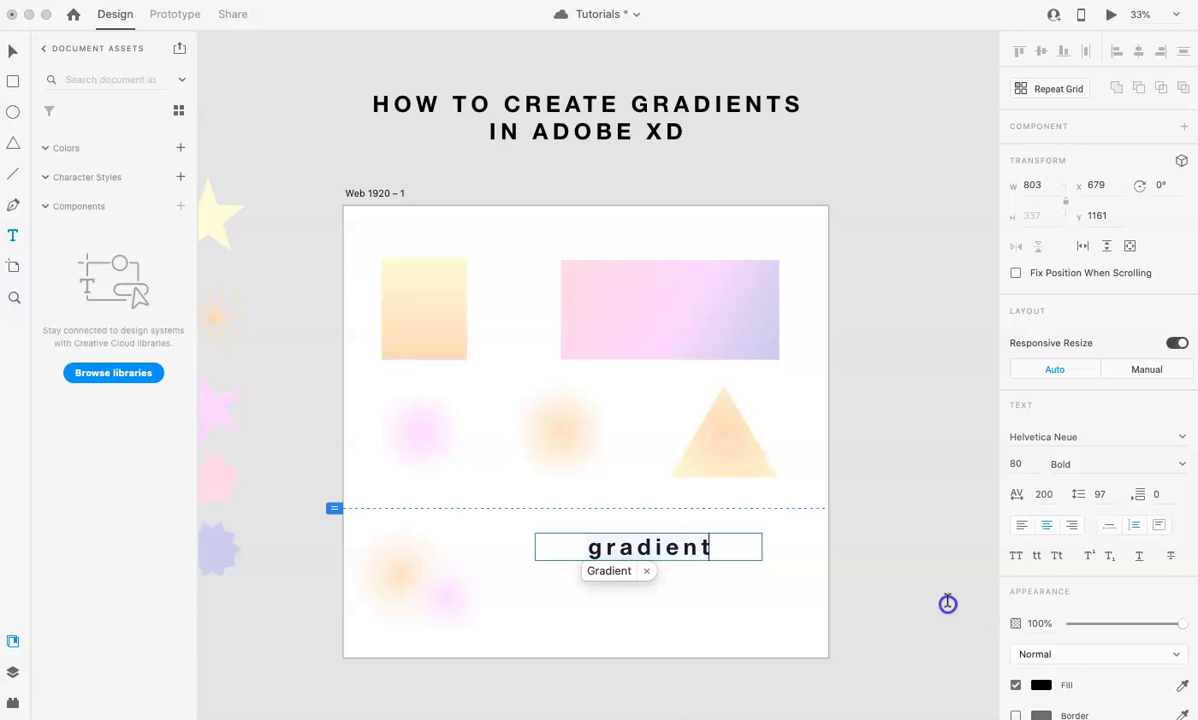
pyautogui.click(1041, 686)
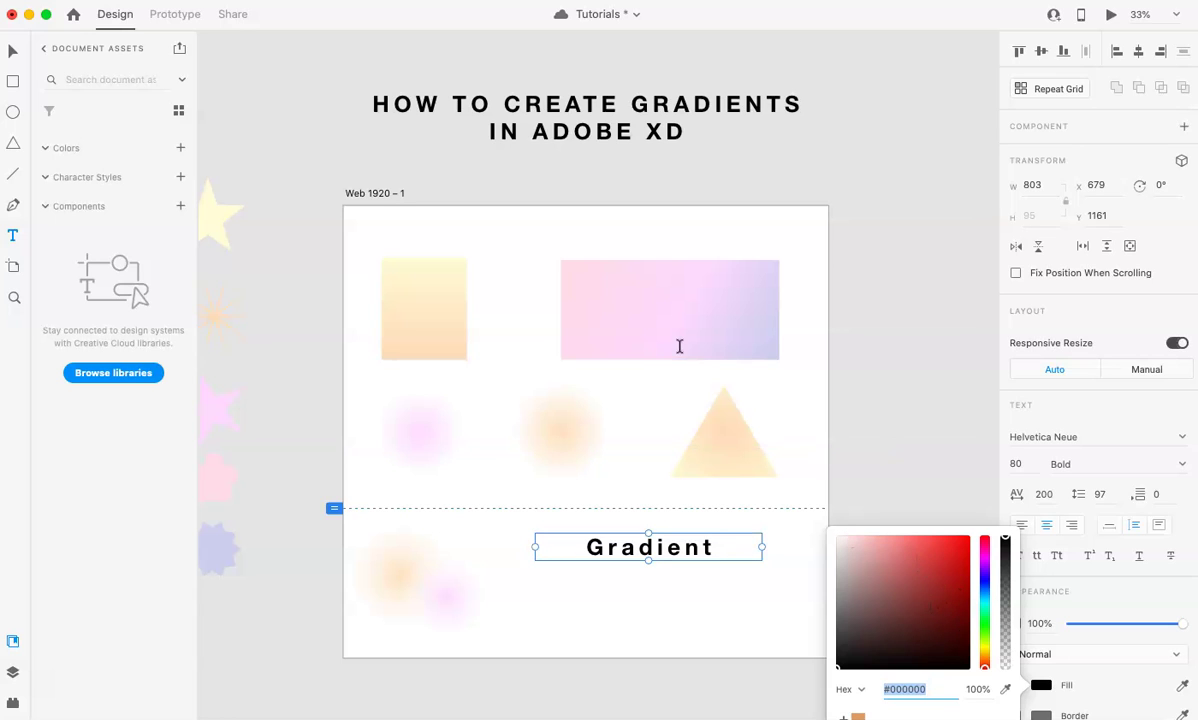
pyautogui.click(13, 51)
pyautogui.click(301, 377)
pyautogui.click(659, 556)
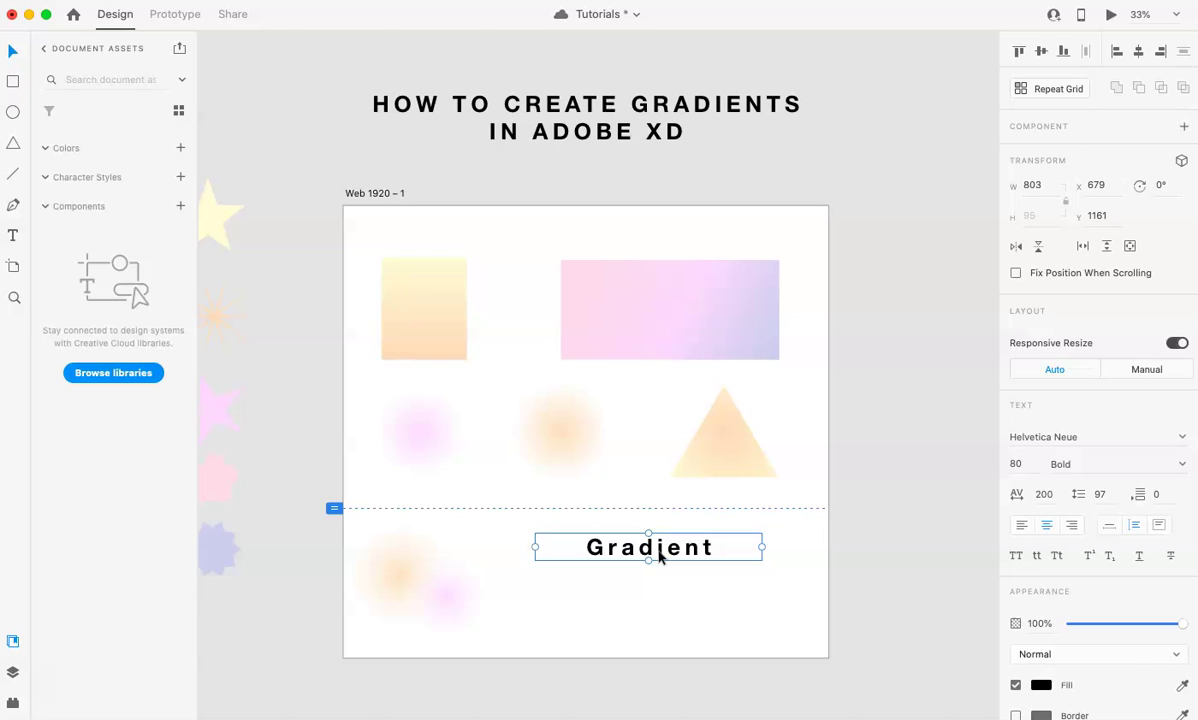
pyautogui.press('Delete')
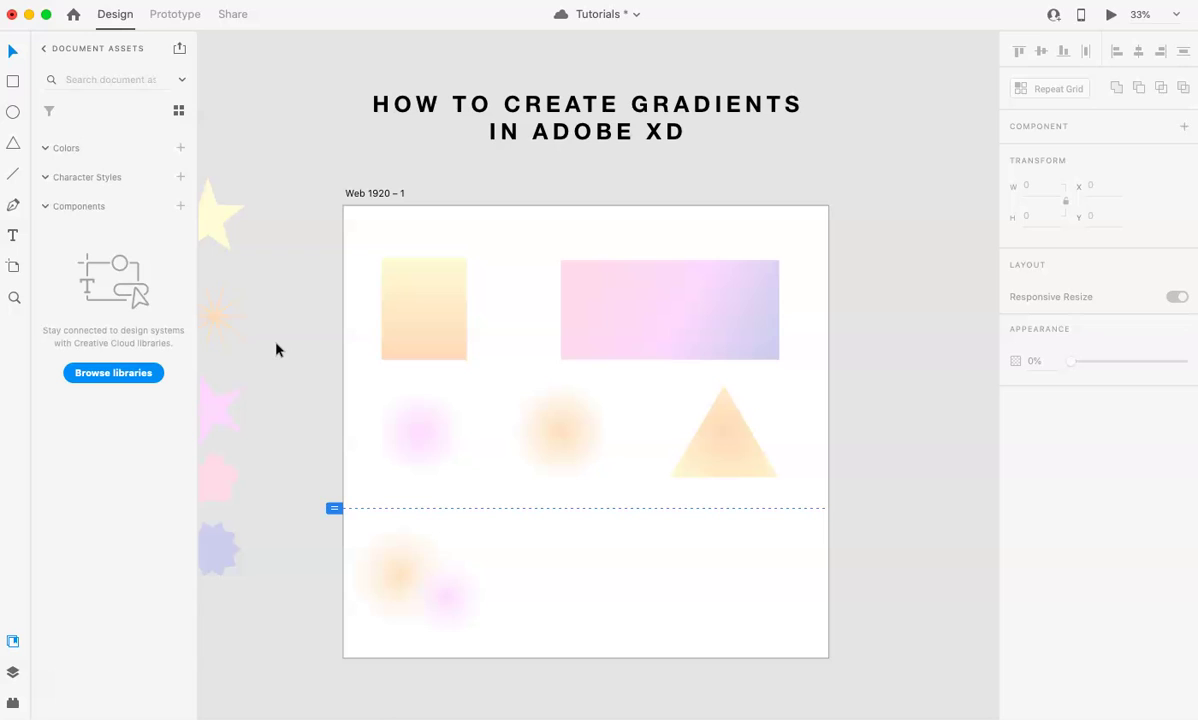
# Save the Tutorials document with Cmd+S
pyautogui.press('super+s')
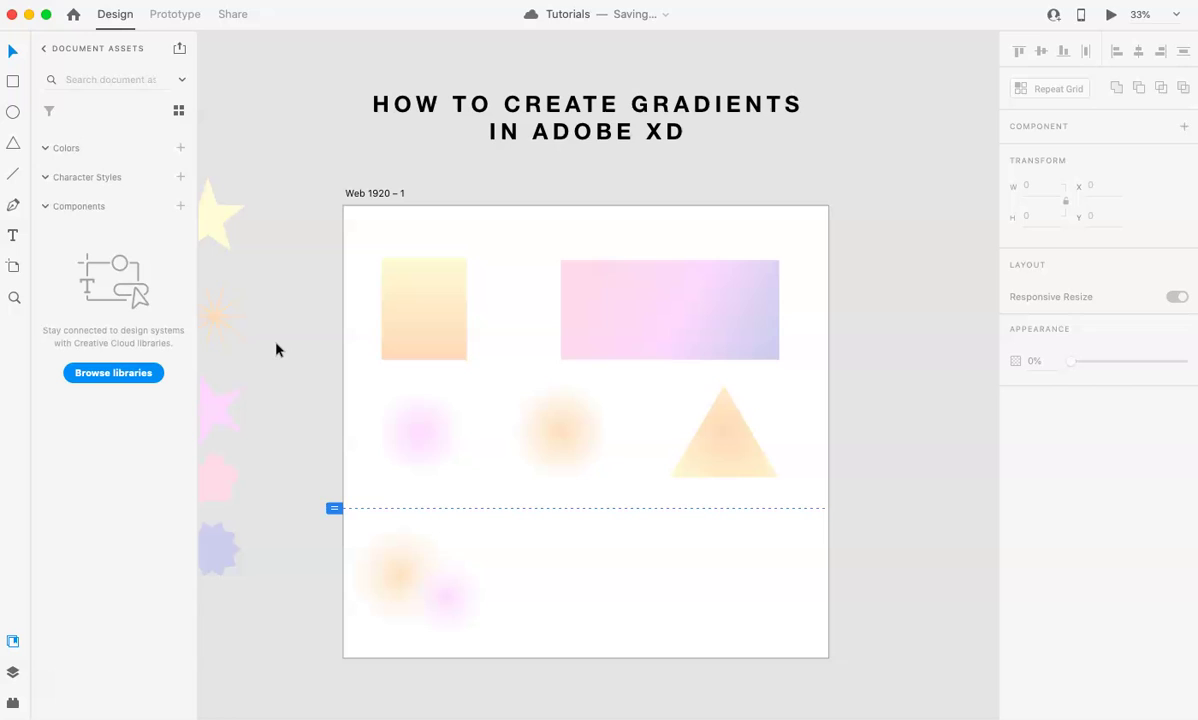